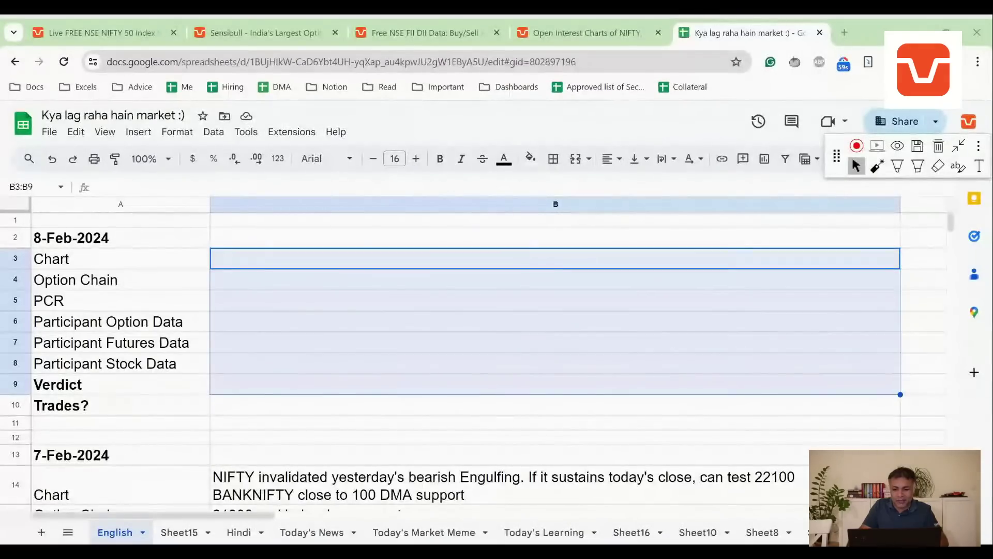
# Reread the previous day's chart note in the journal.
pyautogui.scroll(-2, 245, 275)
pyautogui.scroll(-1, 246, 274)
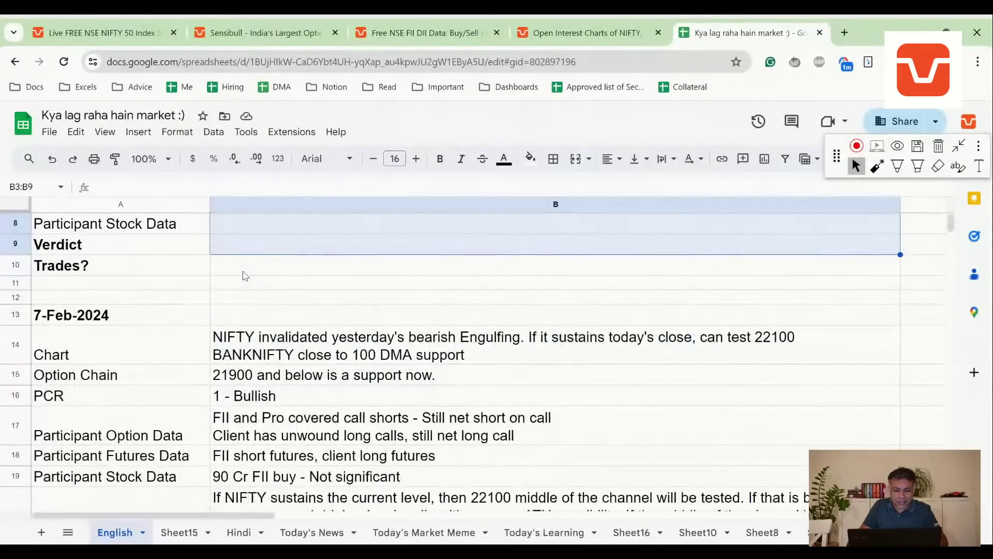
pyautogui.scroll(1, 245, 275)
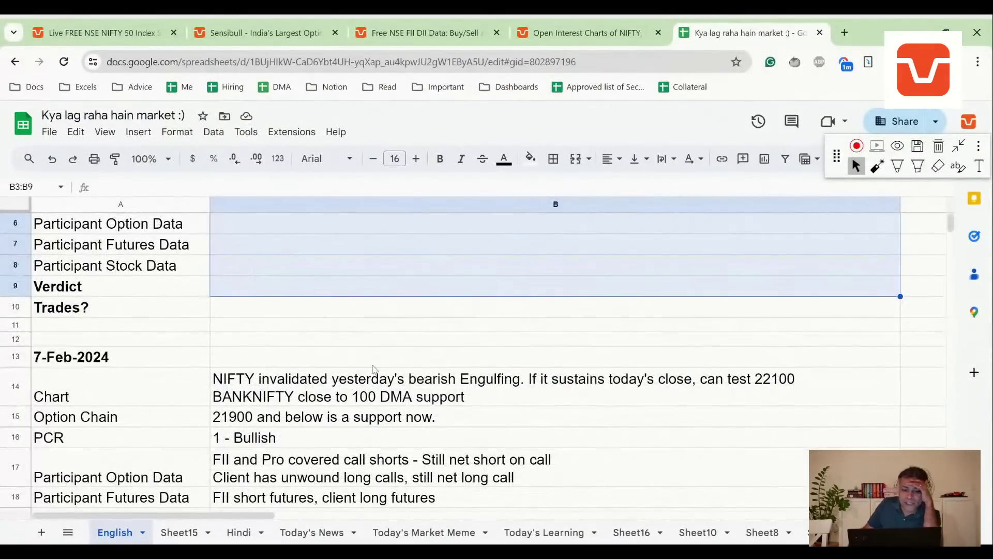
pyautogui.click(508, 385)
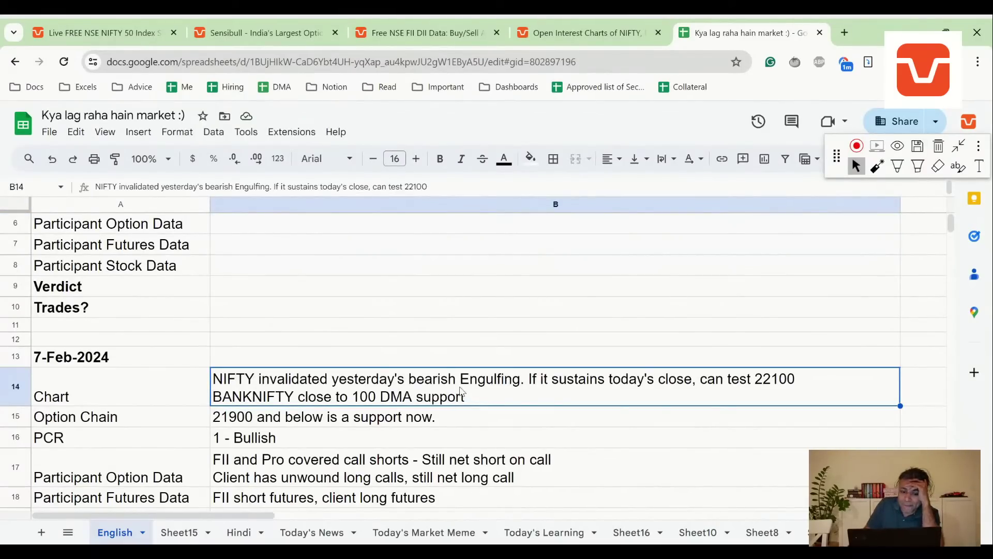
# Bring up the NIFTY 50 daily chart, inspect its parallel channel, and open the line-drawing tools.
pyautogui.click(136, 30)
pyautogui.scroll(-2, 599, 251)
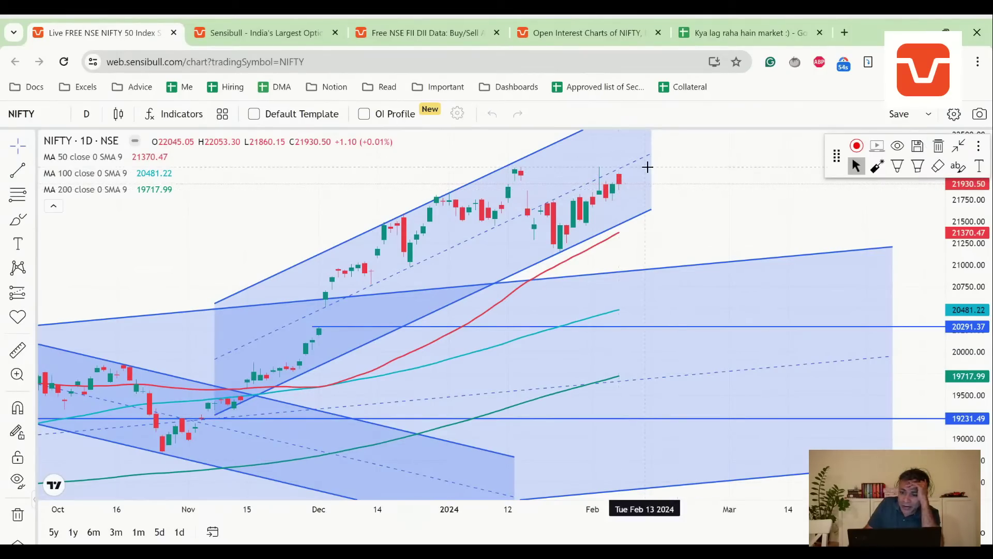
pyautogui.click(620, 170)
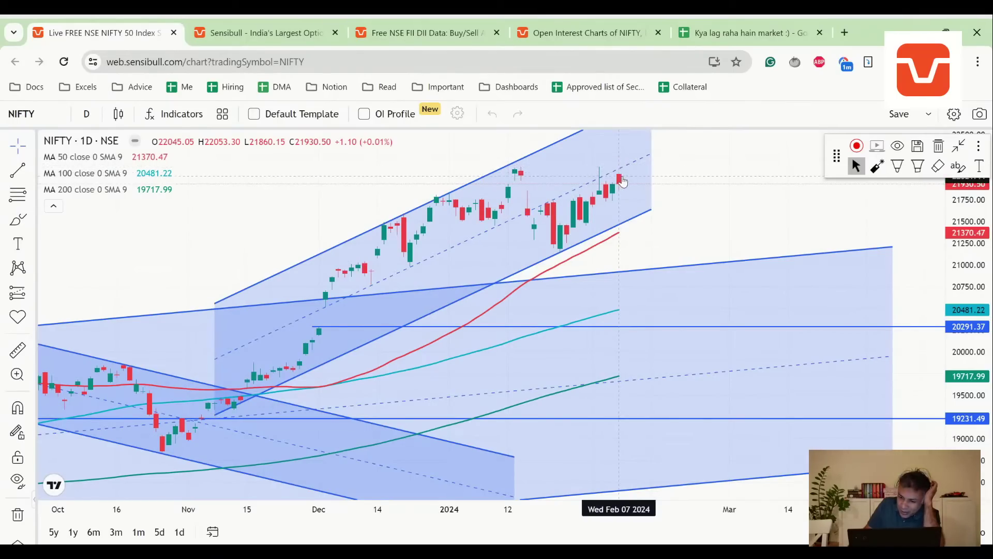
pyautogui.click(598, 186)
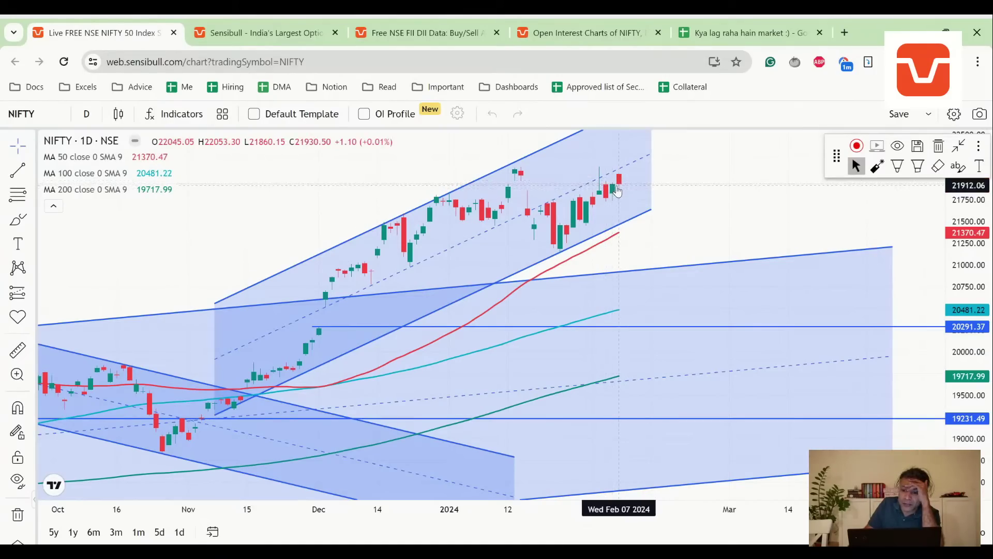
pyautogui.scroll(1, 616, 194)
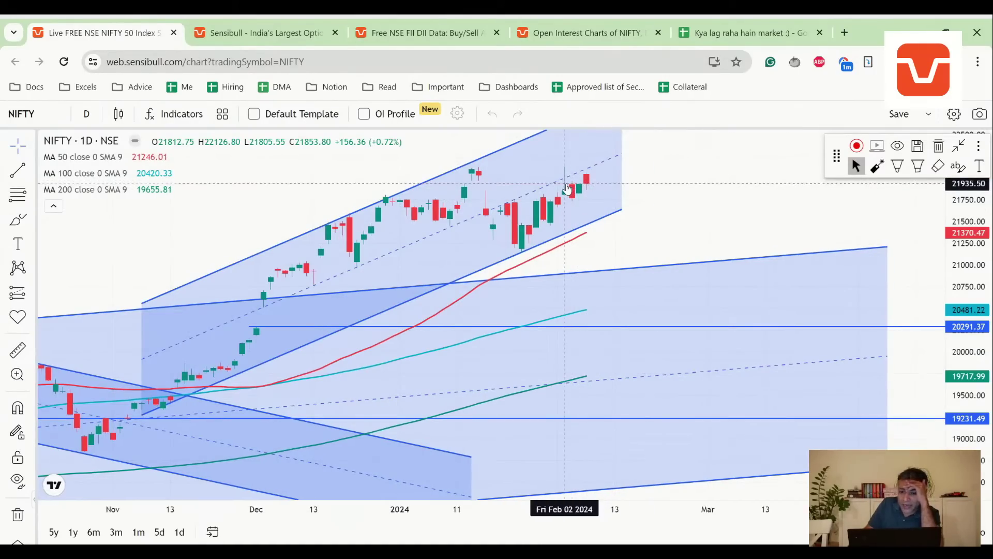
pyautogui.click(34, 173)
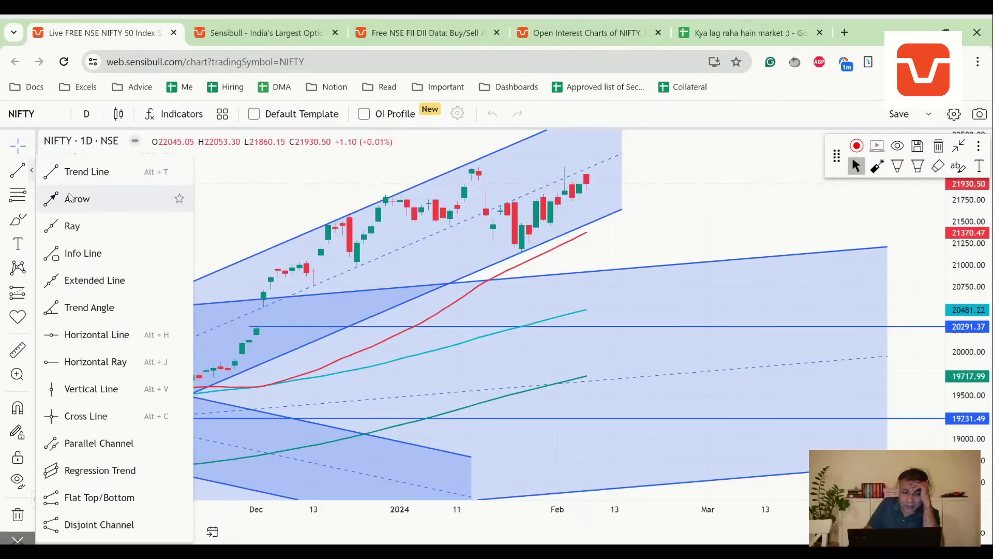
# Place a horizontal line at about 21920 under the latest NIFTY close and widen the price scale.
pyautogui.click(97, 334)
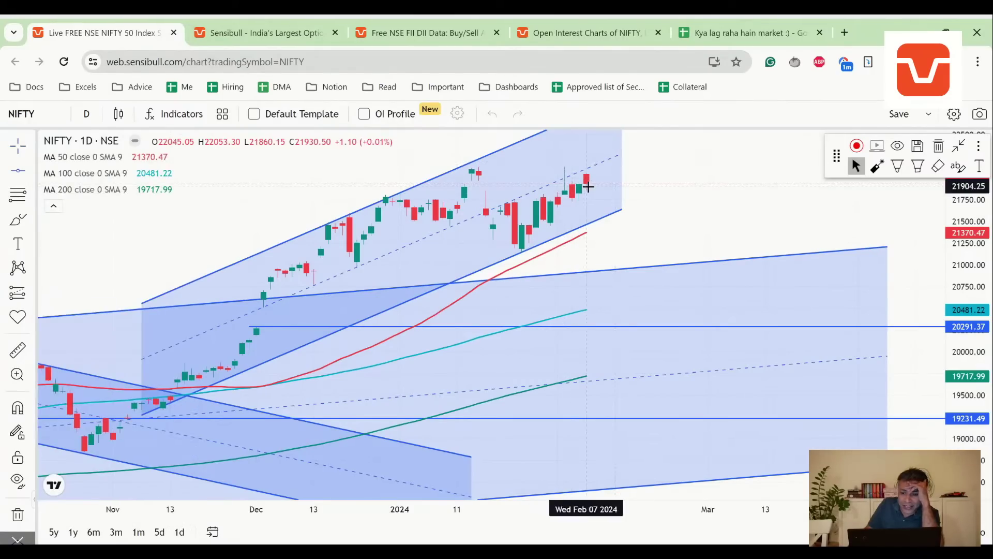
pyautogui.click(555, 183)
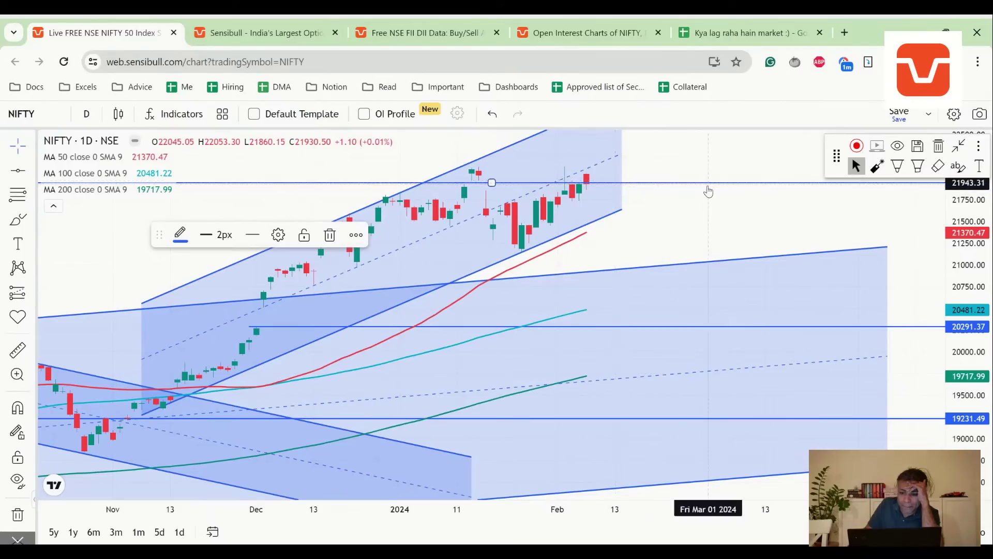
pyautogui.moveTo(708, 183); pyautogui.dragTo(692, 262)
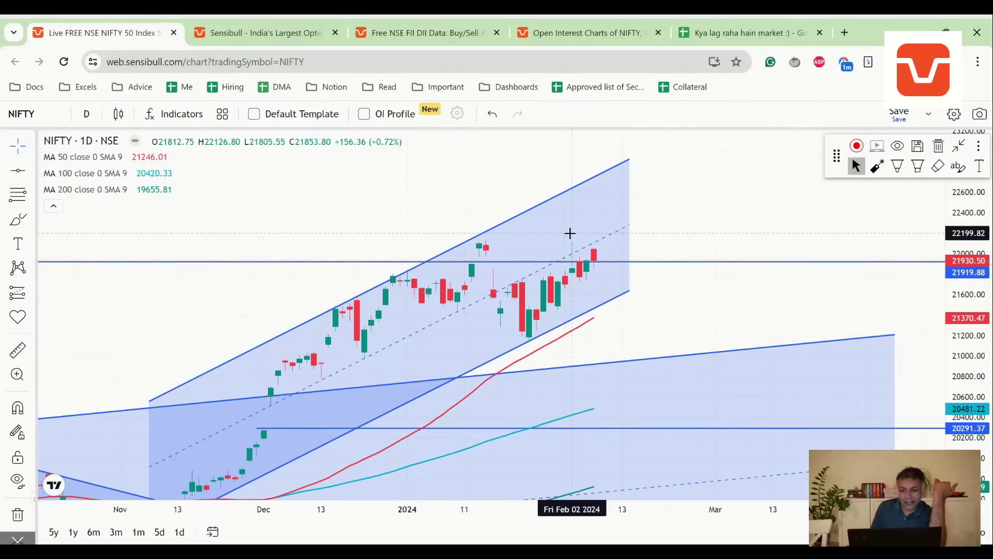
pyautogui.moveTo(959, 241); pyautogui.dragTo(960, 254)
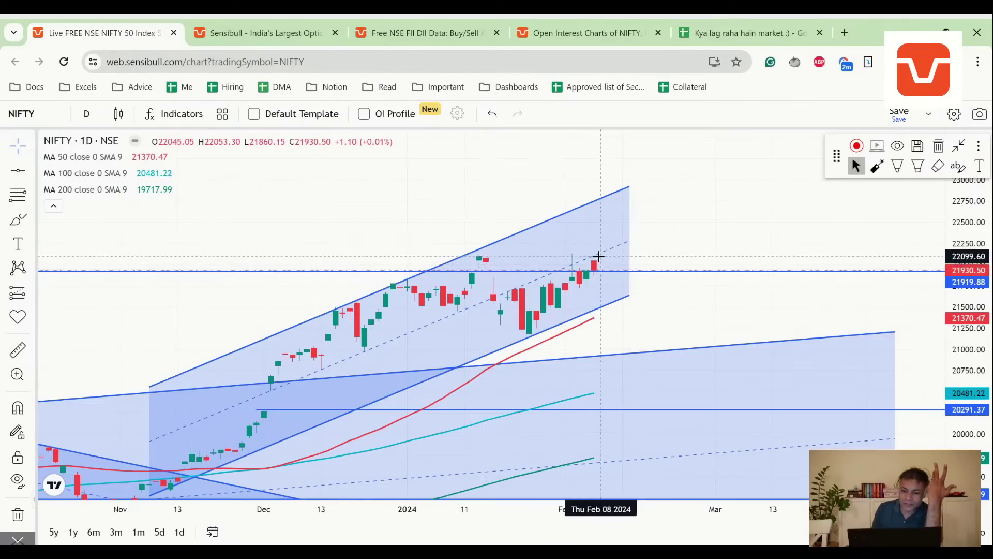
# Inspect the NIFTY parallel channel, then open the BANKNIFTY daily chart closing at 45818.50.
pyautogui.click(599, 261)
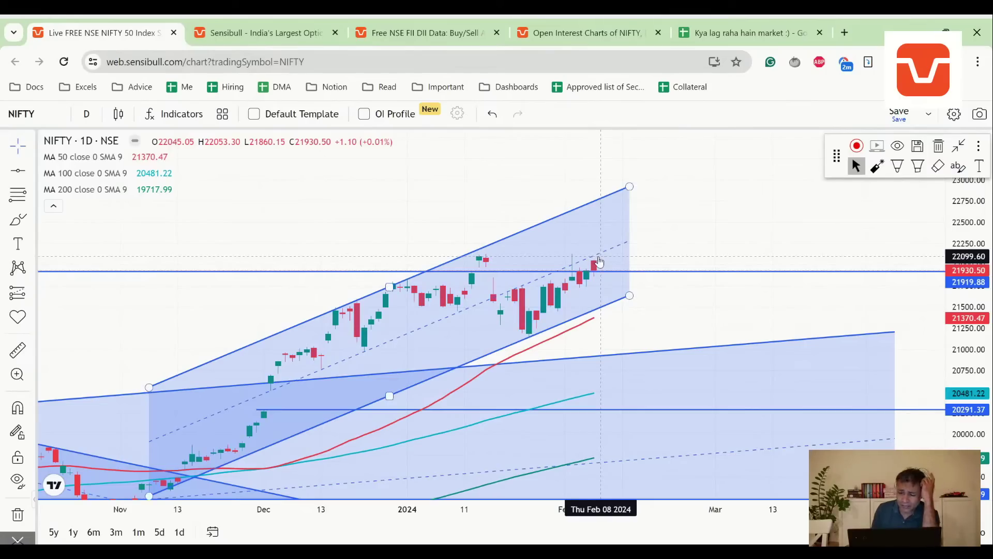
pyautogui.click(599, 267)
pyautogui.click(600, 260)
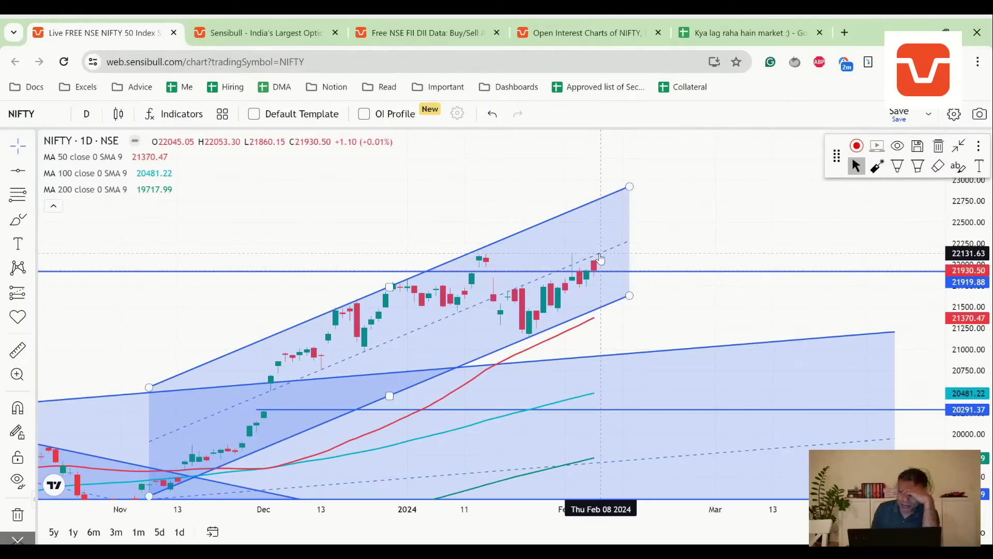
pyautogui.click(608, 192)
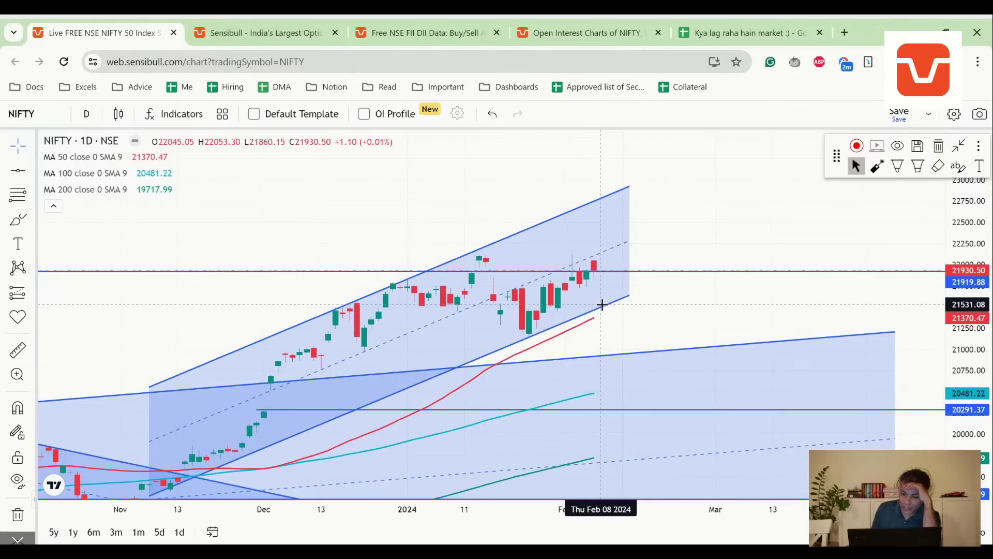
pyautogui.click(251, 33)
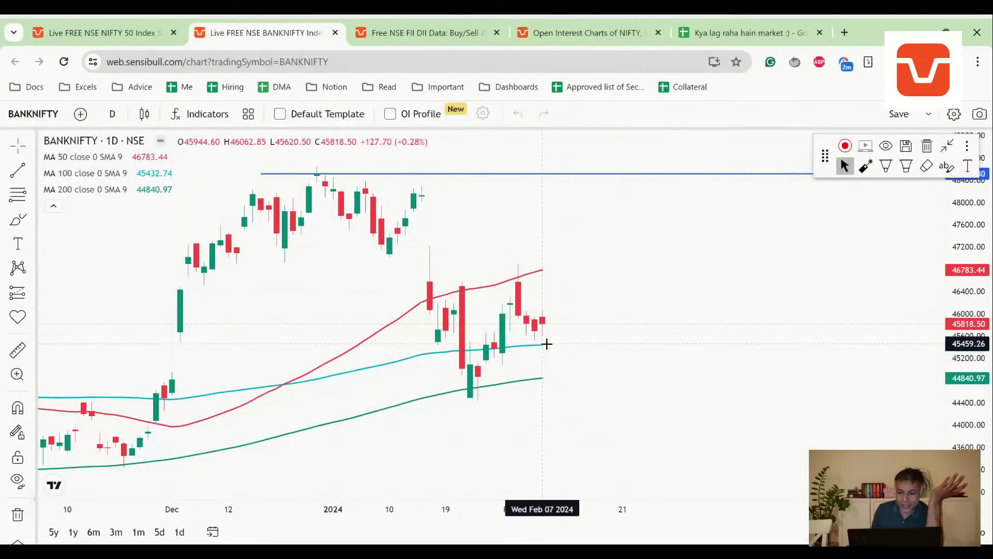
pyautogui.click(787, 25)
pyautogui.scroll(3, 282, 332)
pyautogui.click(277, 267)
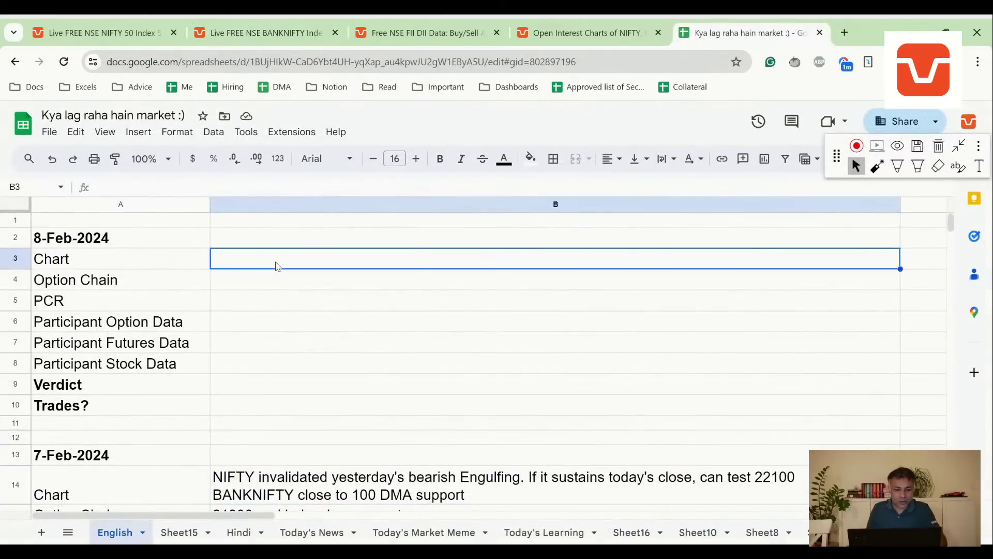
pyautogui.write('NIFTY unable to cr')
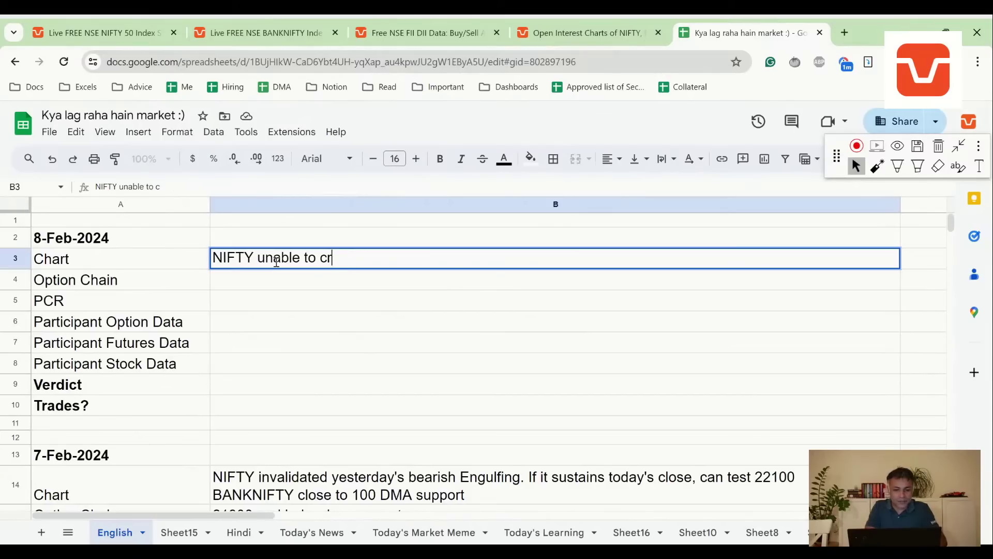
pyautogui.write('oss 22050-22')
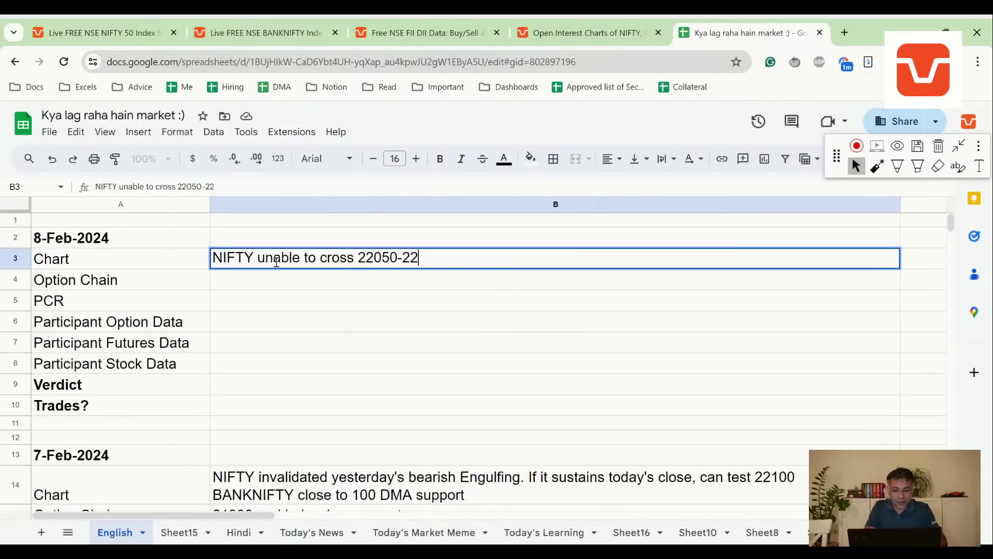
pyautogui.write('100 today. Settled on the suppo')
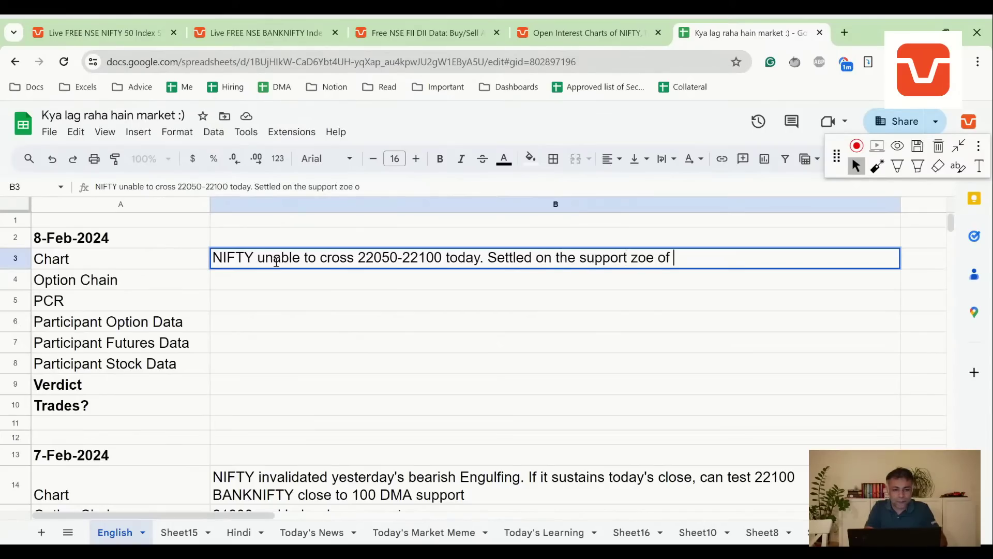
pyautogui.write('rt zoe of')
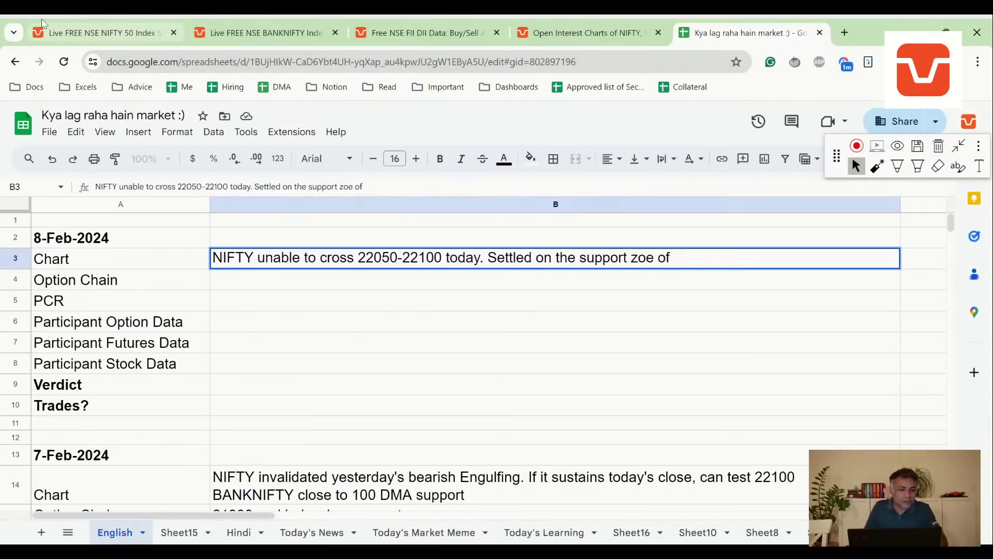
pyautogui.click(85, 23)
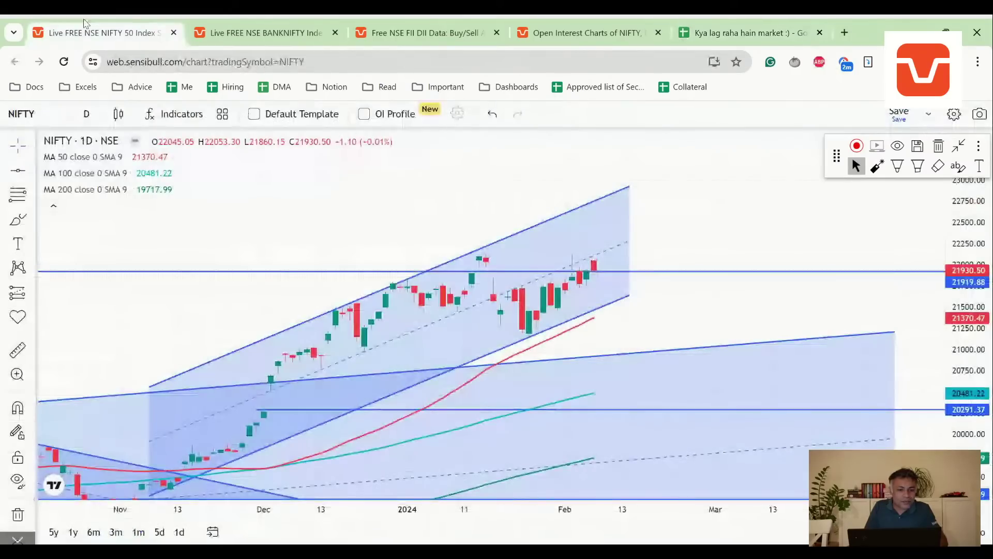
pyautogui.click(710, 23)
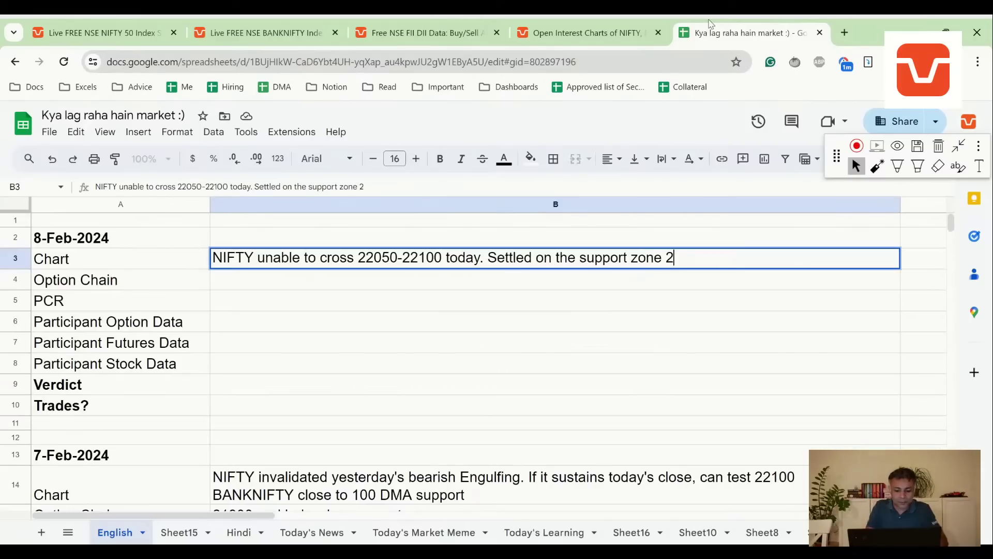
pyautogui.write('190')
pyautogui.write('0. Ma')
pyautogui.press('BackSpace')
pyautogui.press('BackSpace')
pyautogui.press('BackSpace')
pyautogui.press('BackSpace')
pyautogui.write('If 21900 goes, we can se')
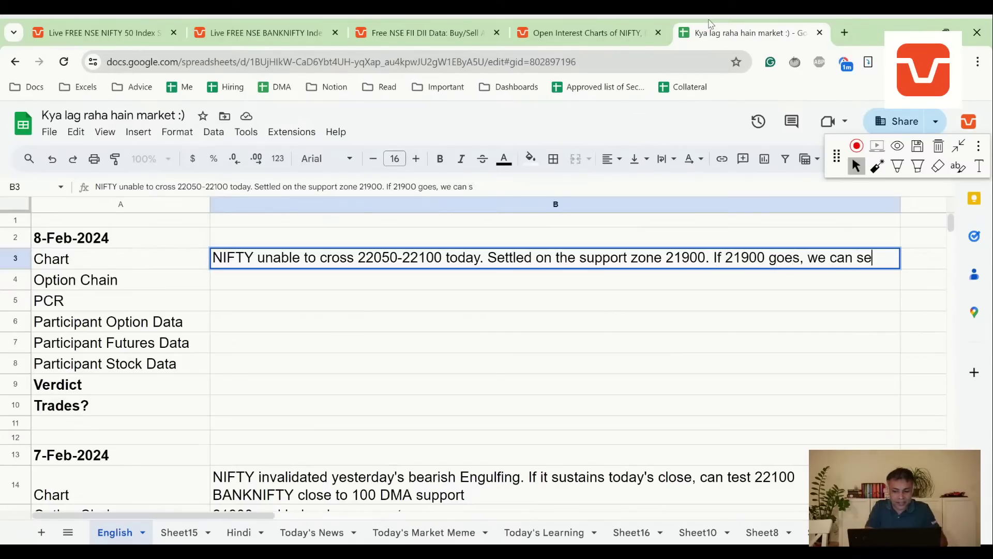
pyautogui.write('e lower levels. If 2210')
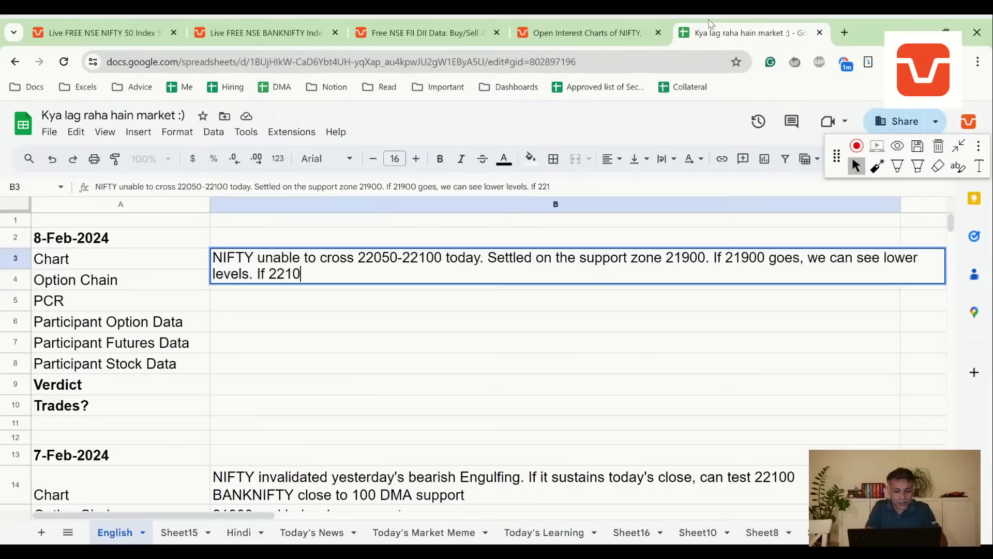
pyautogui.write('0 breaks we can probably see ATHs')
pyautogui.press('Return')
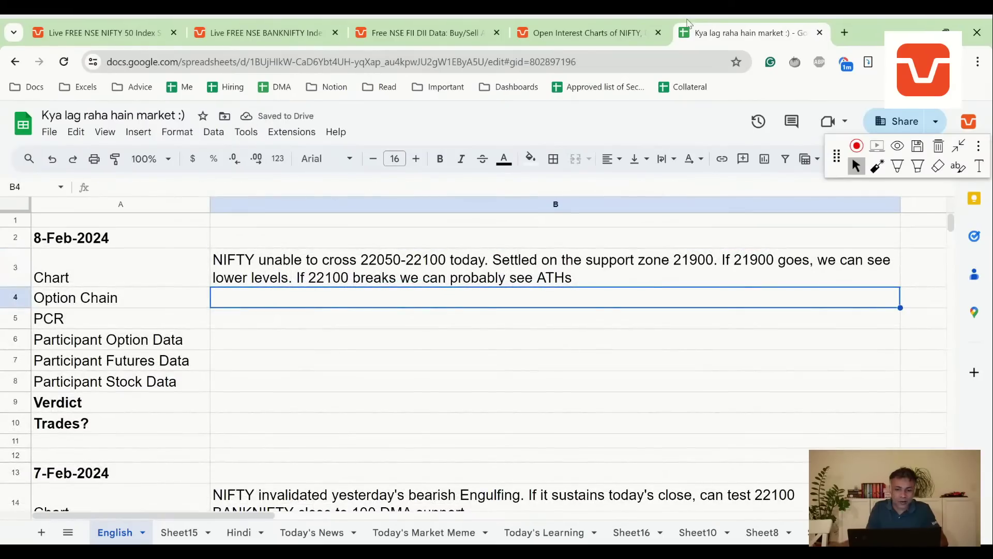
# Open the NIFTY 08 Feb expiry OI chart showing call change 2.93Cr versus put 1.21Cr.
pyautogui.click(424, 33)
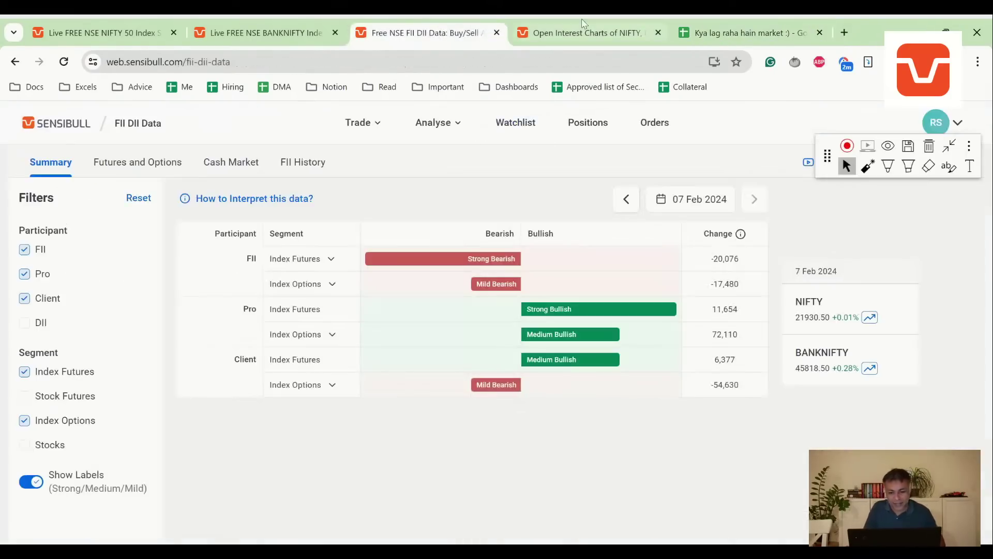
pyautogui.moveTo(584, 23); pyautogui.dragTo(423, 32)
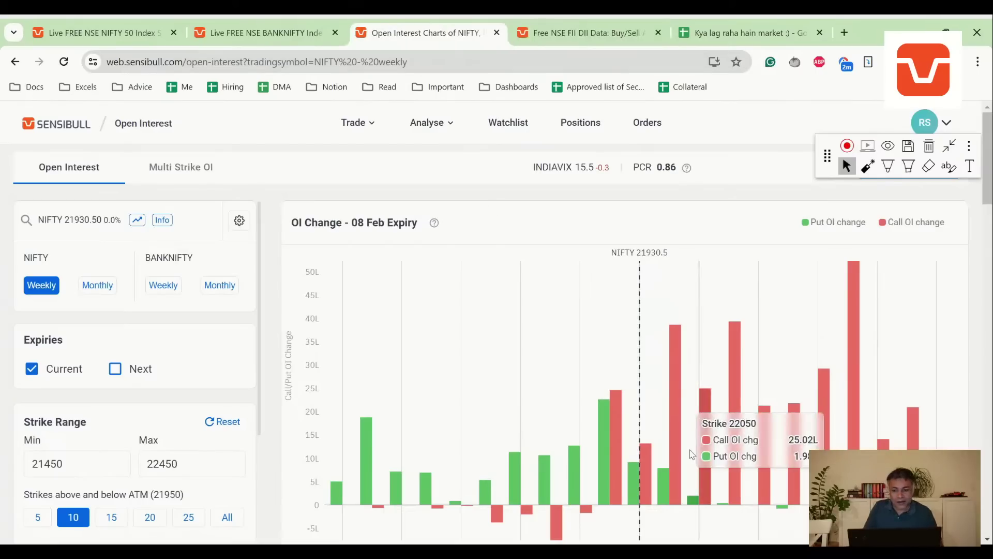
pyautogui.scroll(-3, 598, 346)
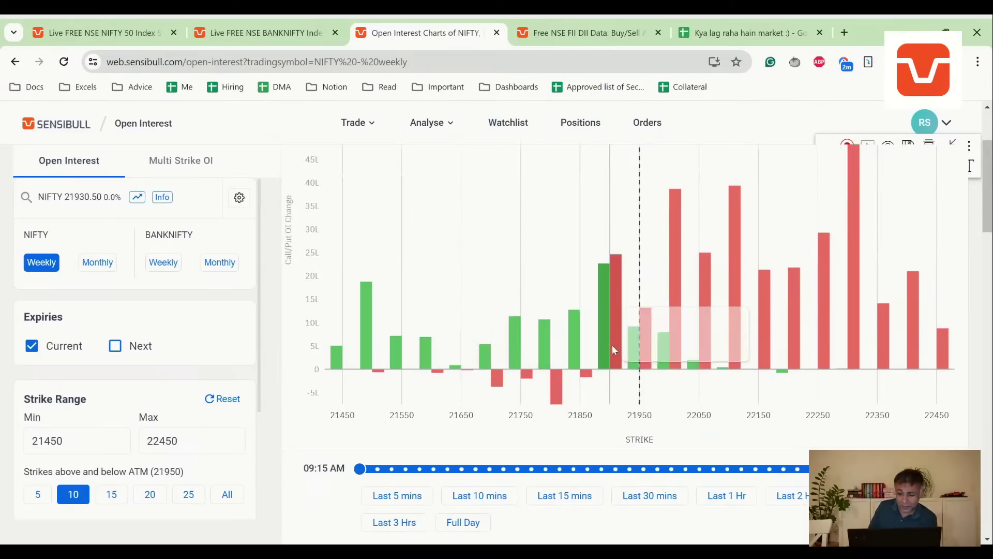
pyautogui.scroll(-5, 612, 346)
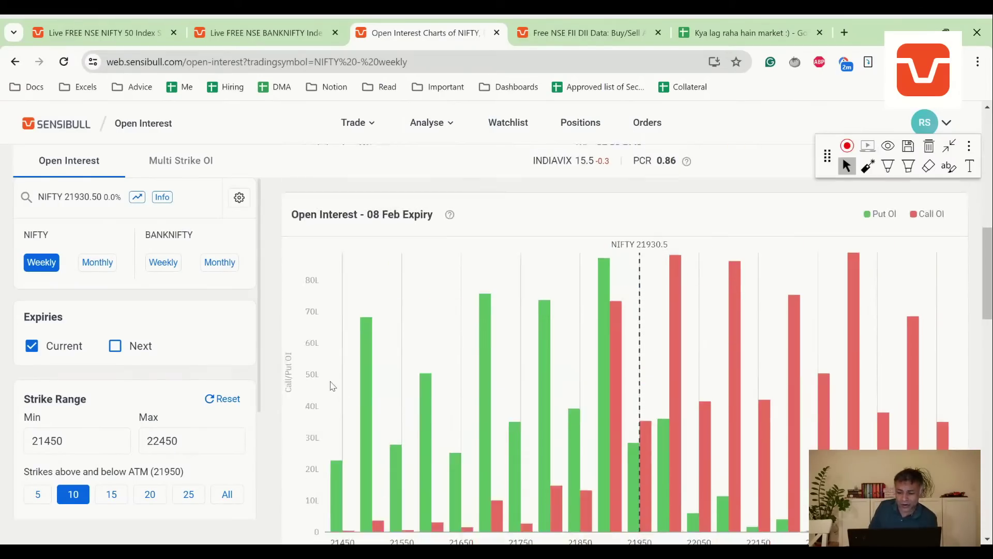
pyautogui.scroll(-3, 332, 386)
pyautogui.scroll(5, 719, 321)
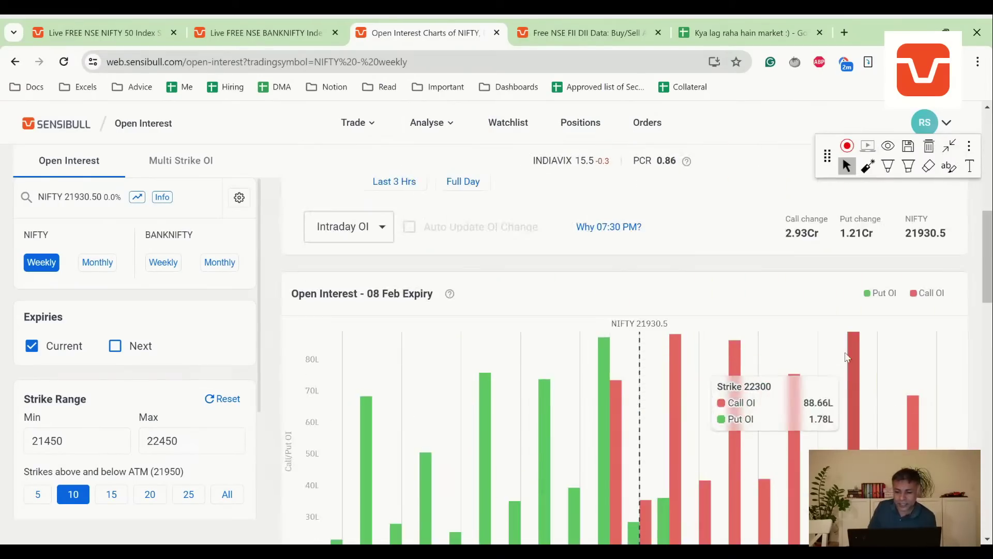
# Enter 'Lot of call writing today' in the Option Chain row and recheck the NIFTY OI chart.
pyautogui.click(708, 27)
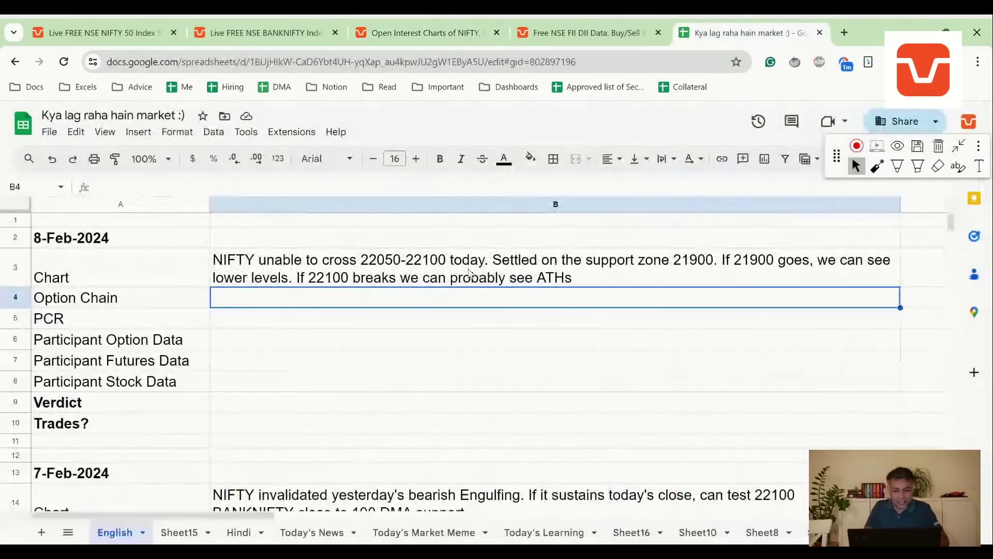
pyautogui.write('Lot of ca')
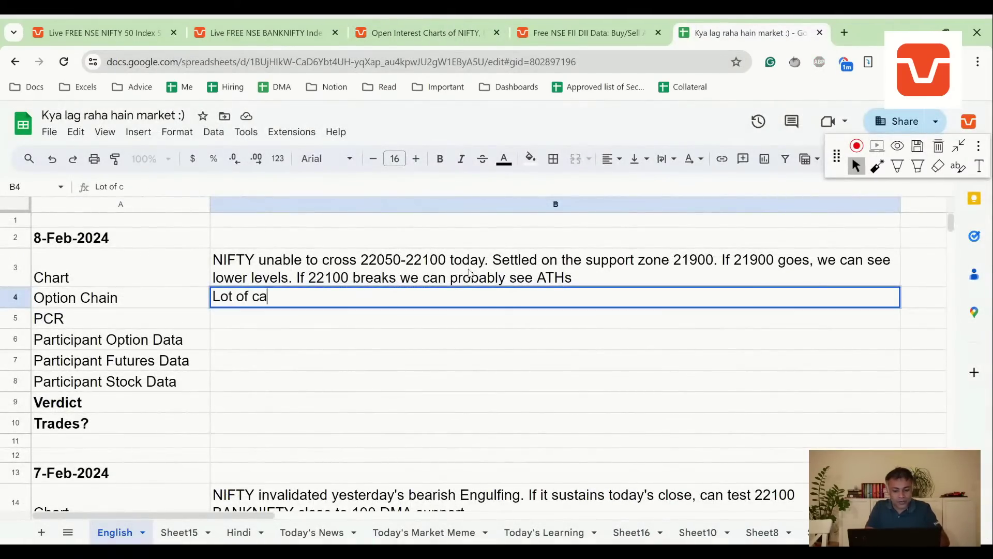
pyautogui.write('ll writing today')
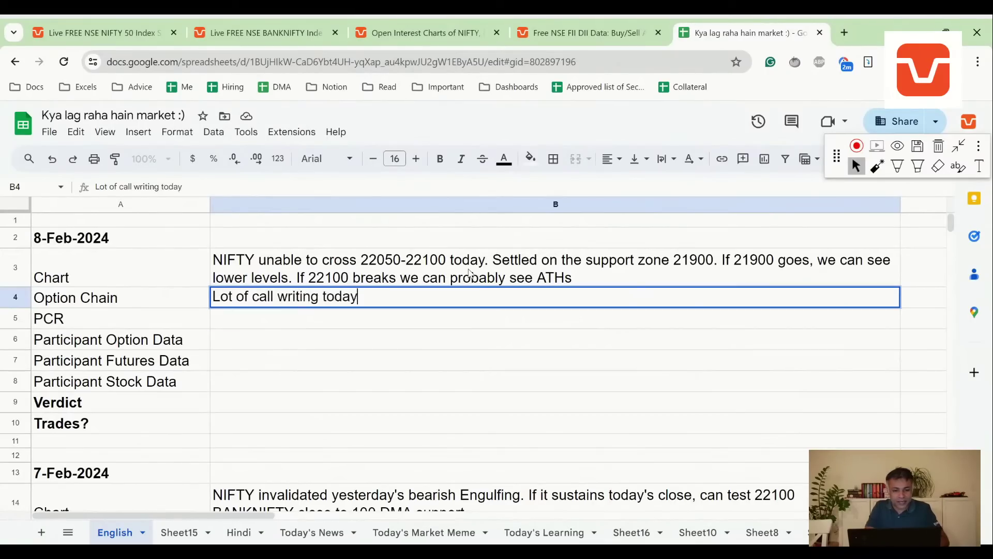
pyautogui.press('Return')
pyautogui.click(574, 33)
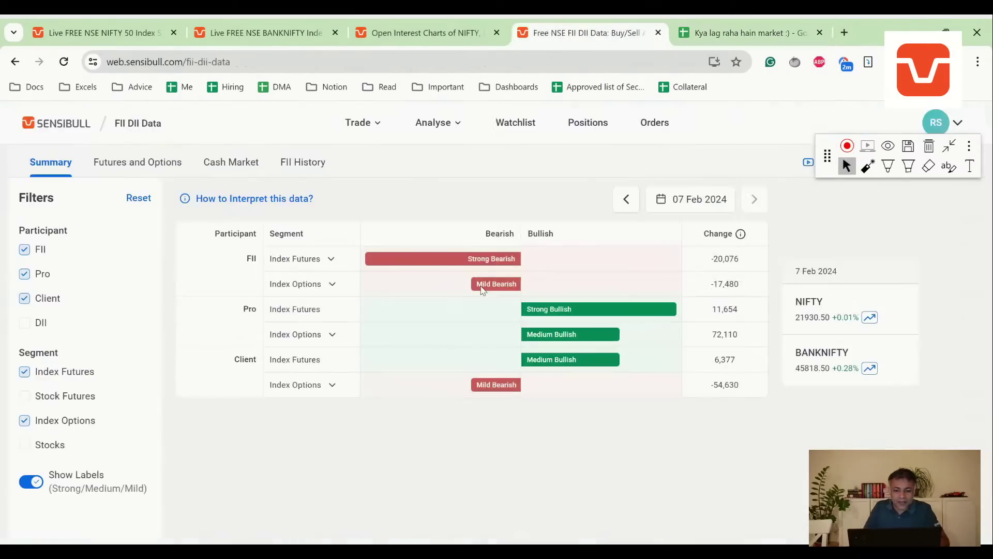
pyautogui.click(414, 32)
pyautogui.scroll(-4, 555, 368)
pyautogui.scroll(2, 538, 372)
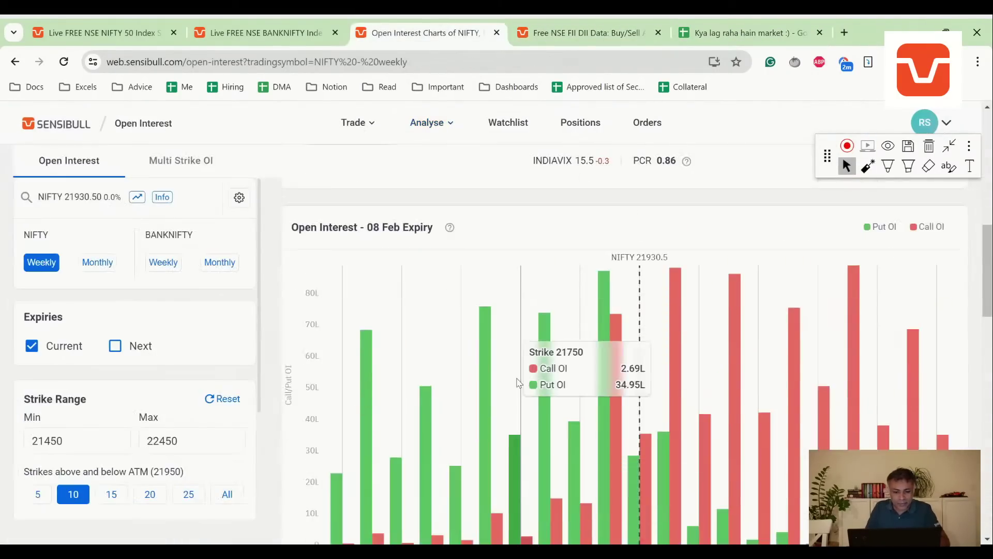
pyautogui.scroll(-1, 516, 378)
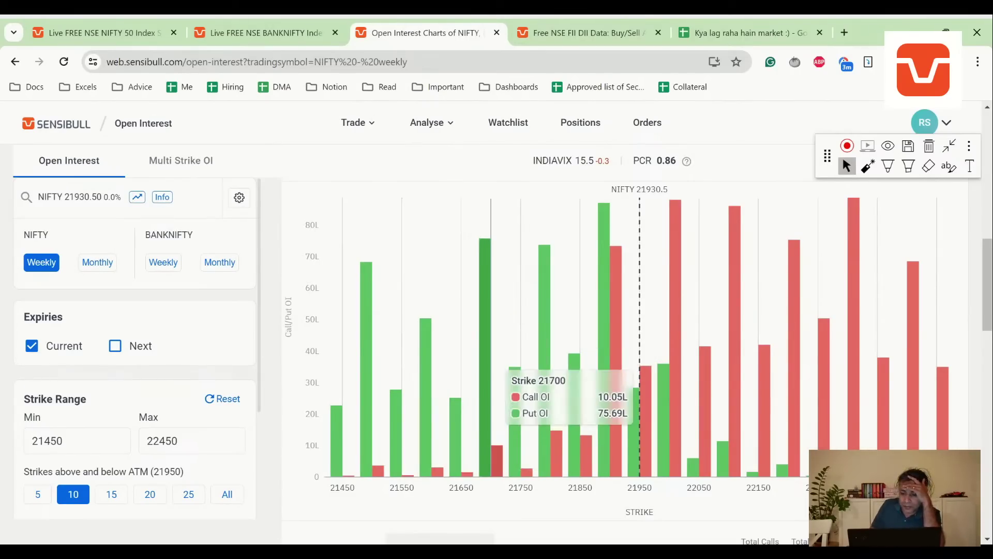
pyautogui.scroll(1, 621, 362)
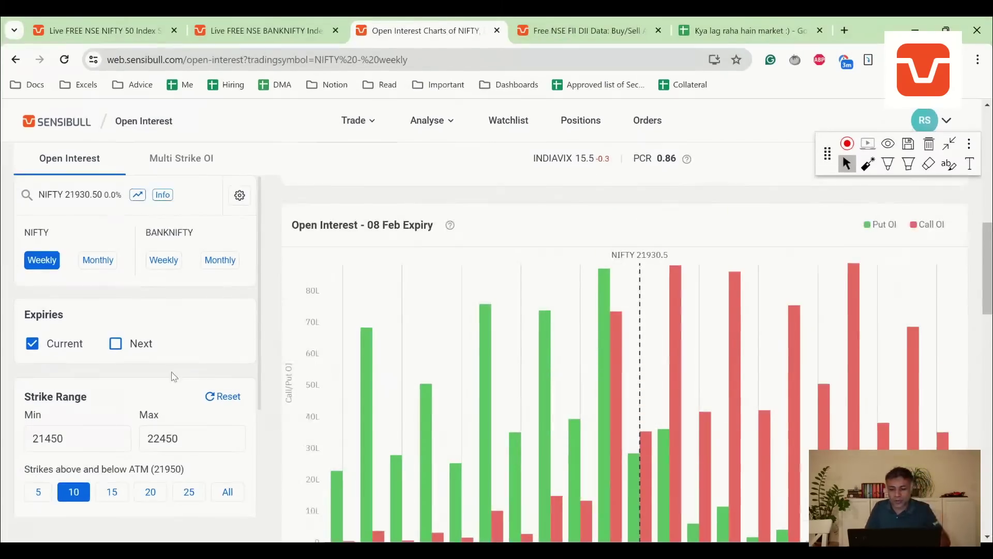
# Extend the B4 note with 'Overall evenly matched options chain' and enter PCR '0.8 - Anyone's game'.
pyautogui.click(738, 23)
pyautogui.press('Up')
pyautogui.press('Return')
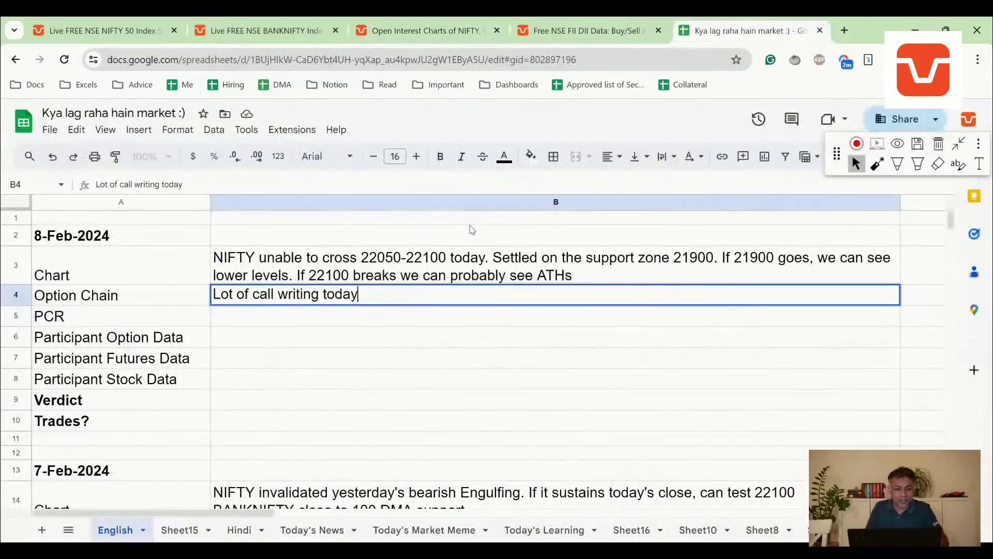
pyautogui.write('. Overa')
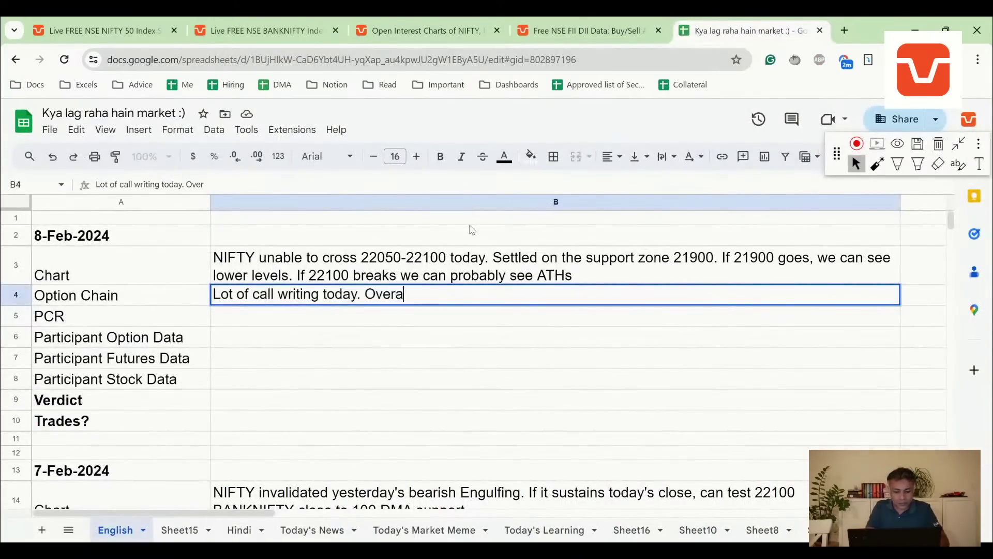
pyautogui.write('ll evenly matched options cahain')
pyautogui.press('Return')
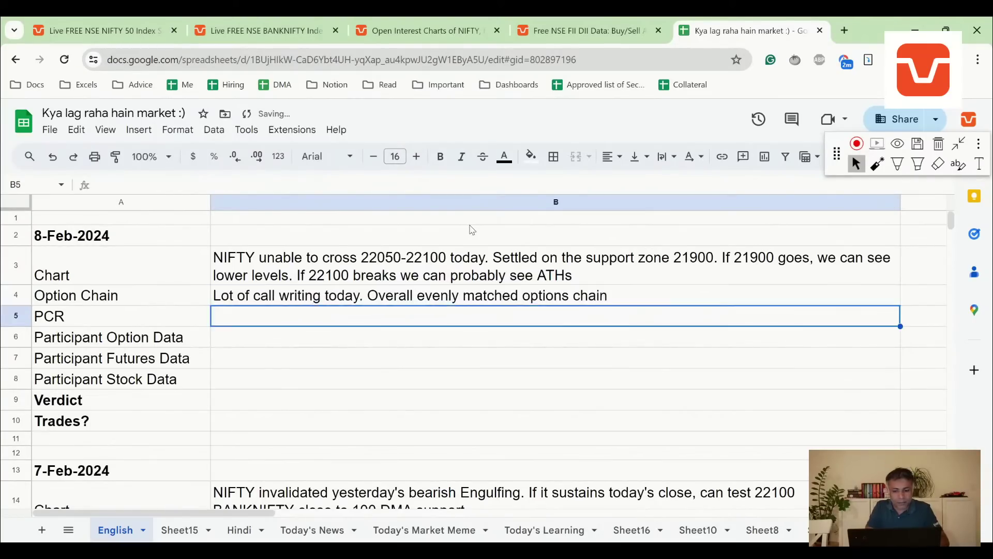
pyautogui.write("0.8 - Anyone's game")
pyautogui.press('Return')
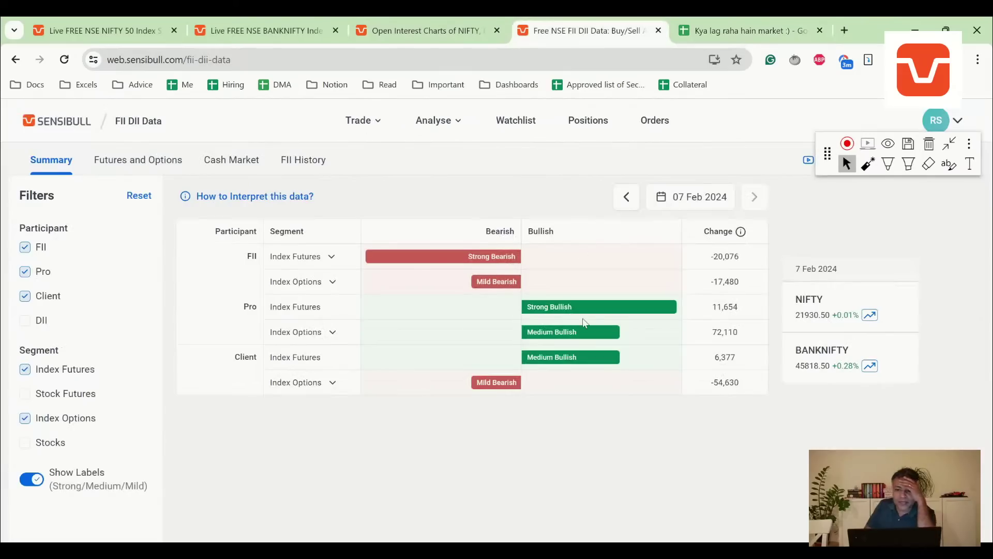
# Glance at the FII DII summary and NIFTY charts, then open the NIFTY option chain.
pyautogui.click(579, 31)
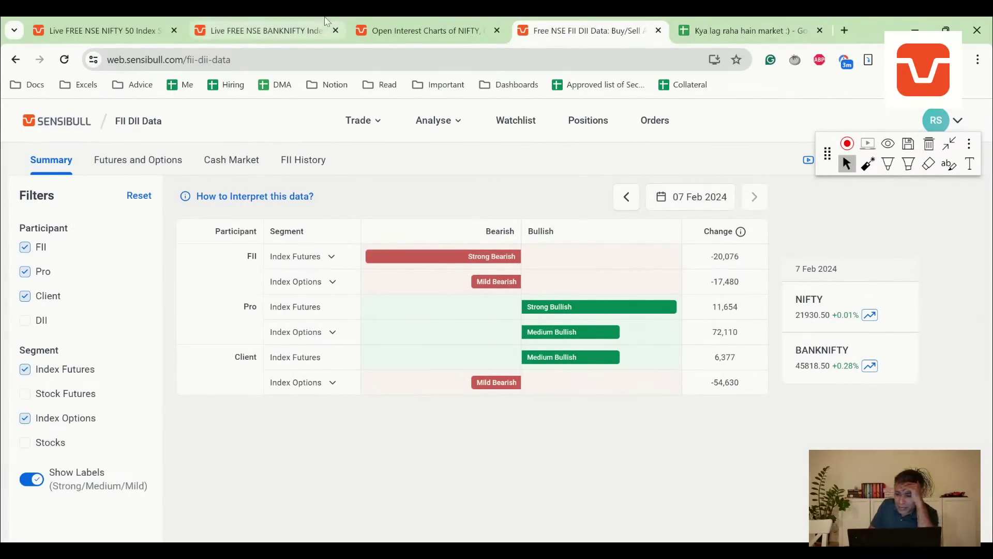
pyautogui.click(85, 25)
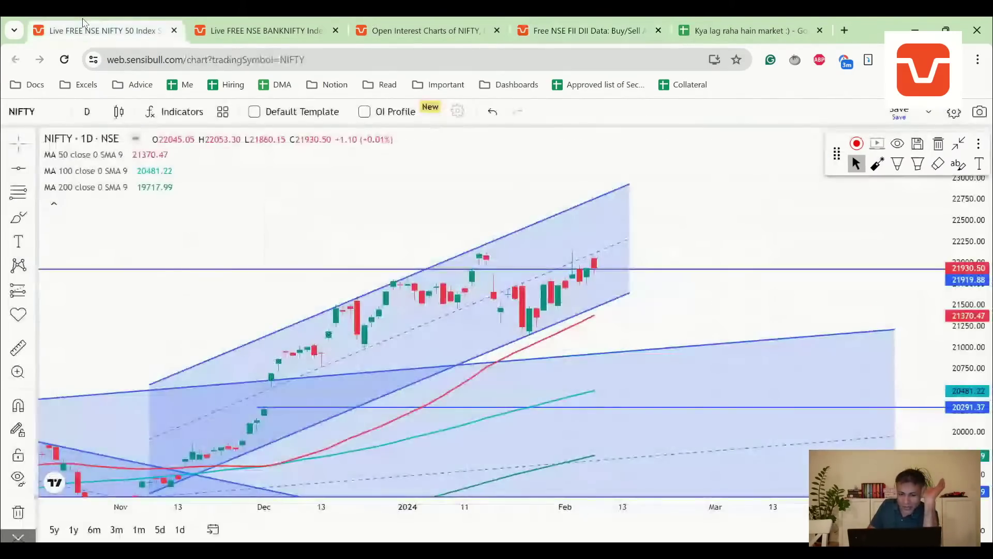
pyautogui.click(373, 26)
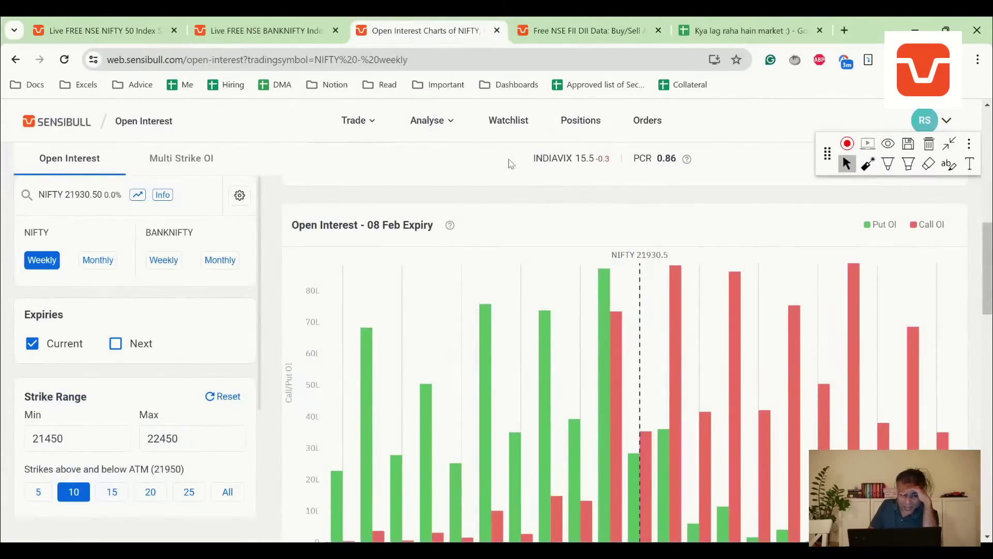
pyautogui.moveTo(432, 120)
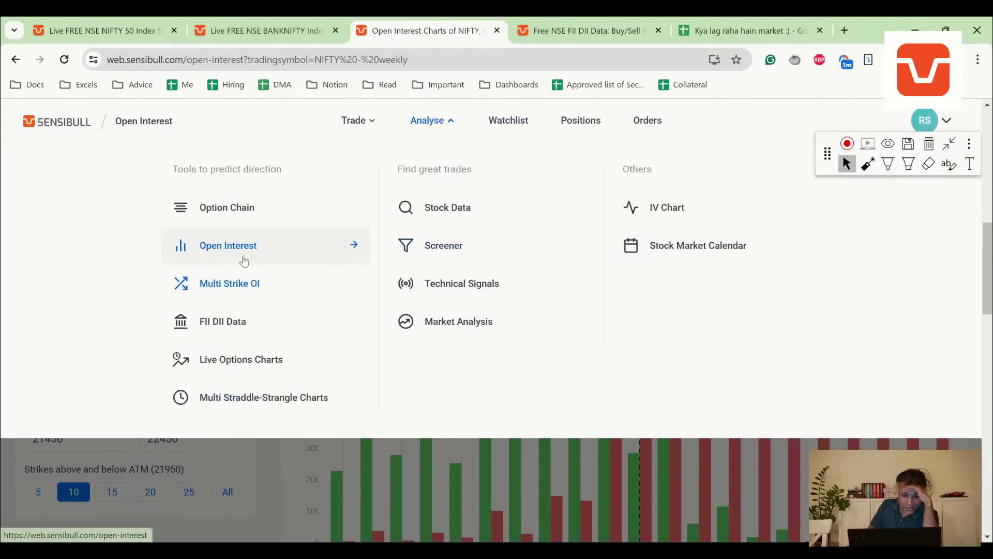
pyautogui.click(242, 208)
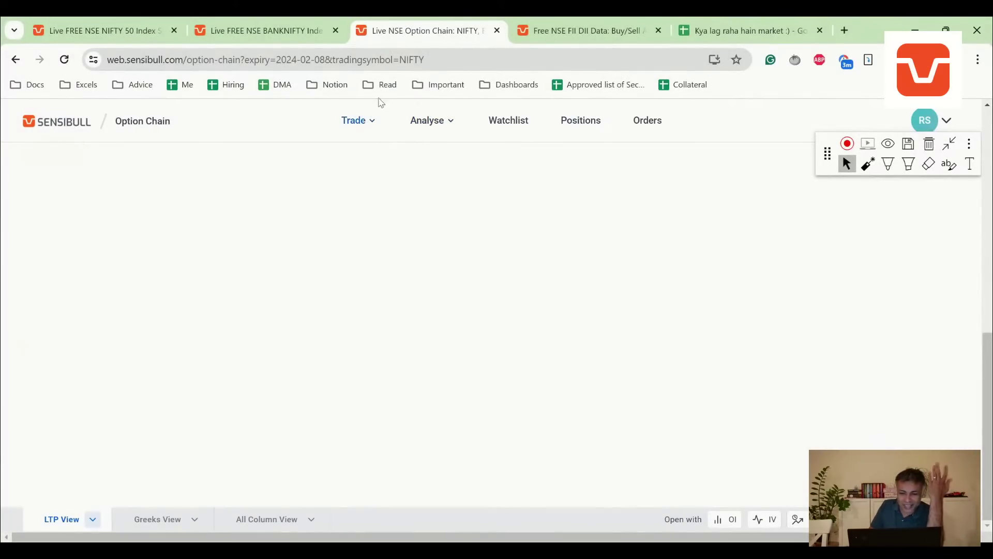
# Reload the option chain, switch it to BANKNIFTY, and return to the 07 Feb FII DII summary.
pyautogui.click(365, 58)
pyautogui.press('Return')
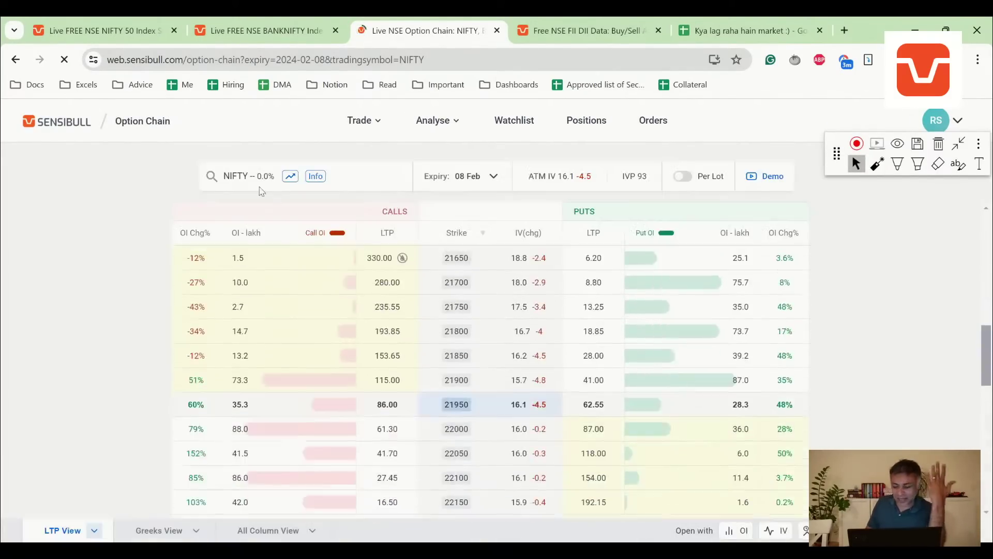
pyautogui.click(223, 177)
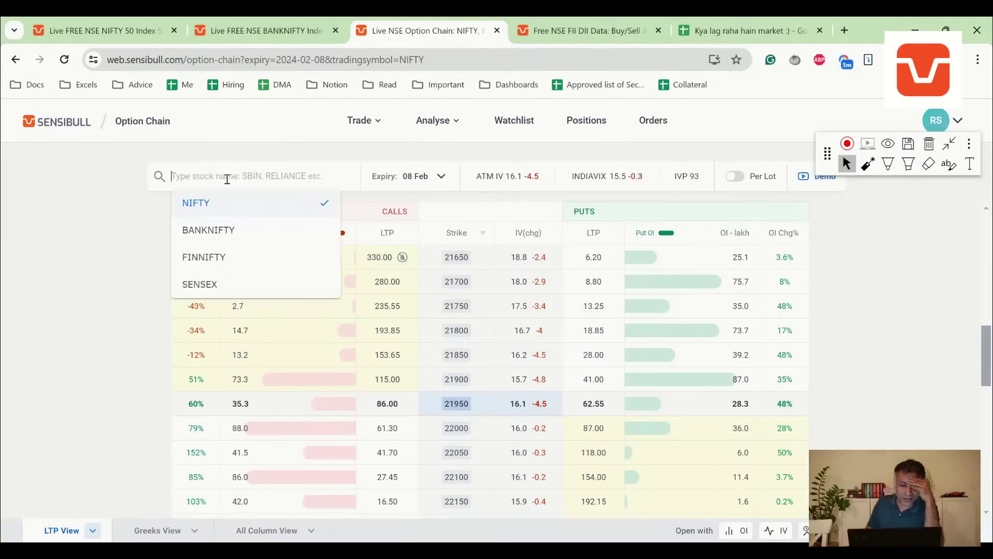
pyautogui.click(211, 232)
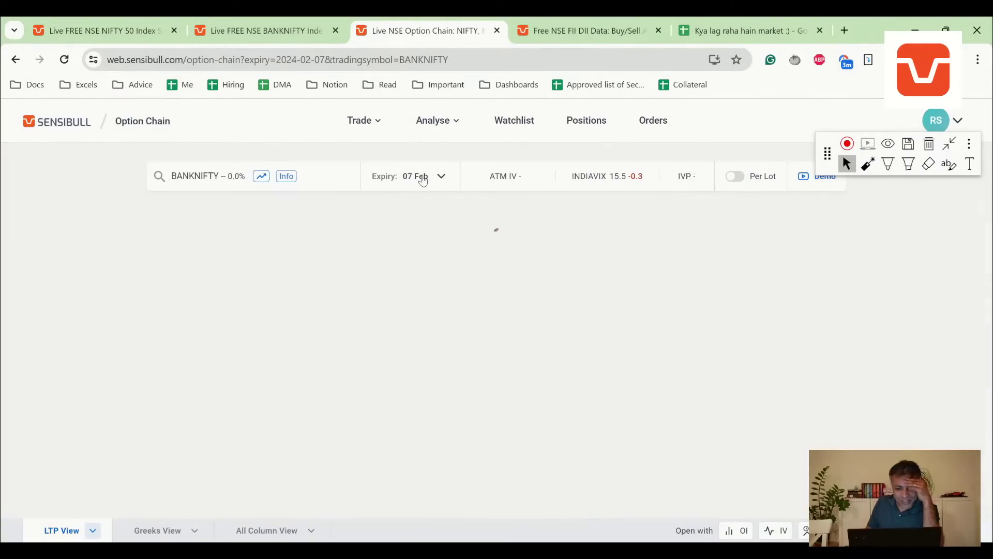
pyautogui.hotkey('ctrl', 'Tab')
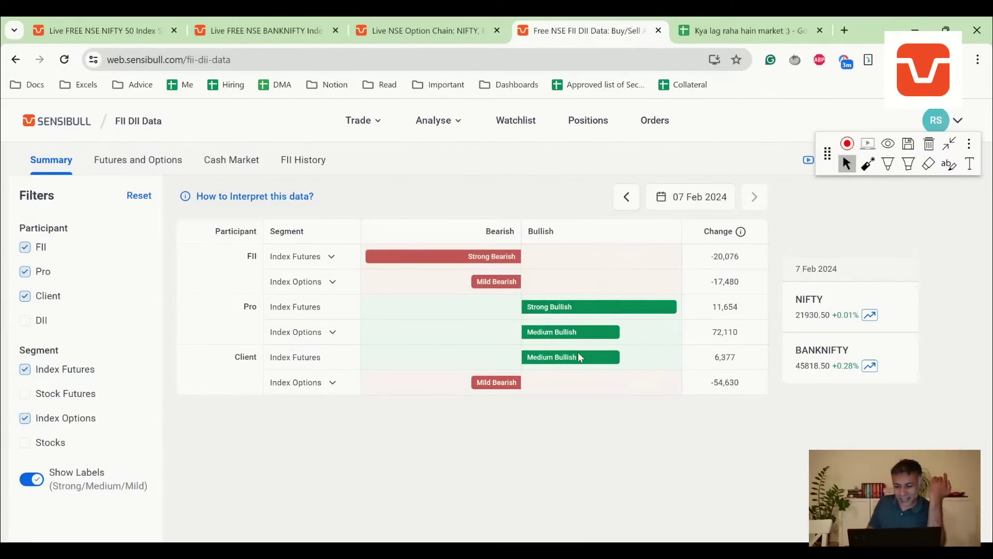
# Show the futures and options breakdown of the FII DII participant data.
pyautogui.click(148, 163)
pyautogui.scroll(-5, 890, 456)
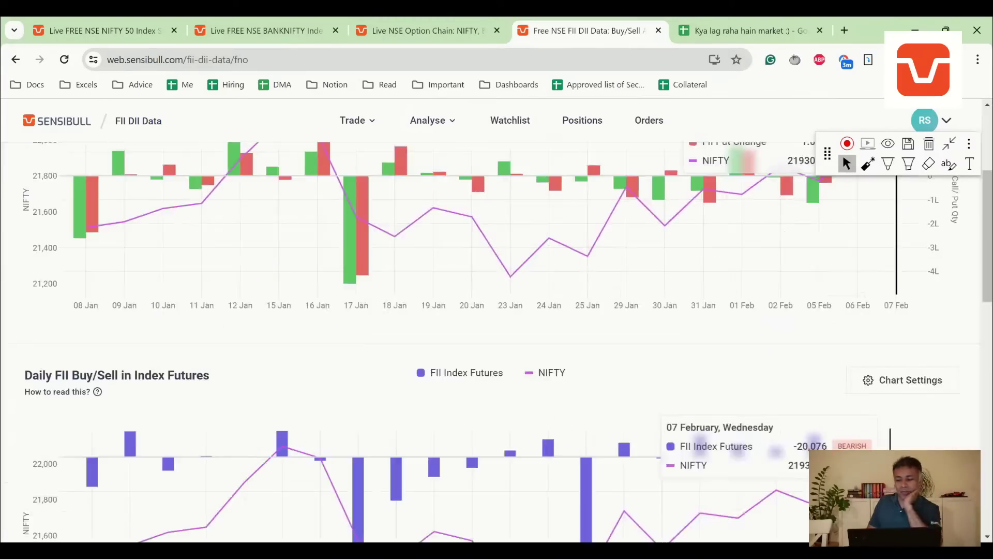
pyautogui.scroll(-3, 890, 455)
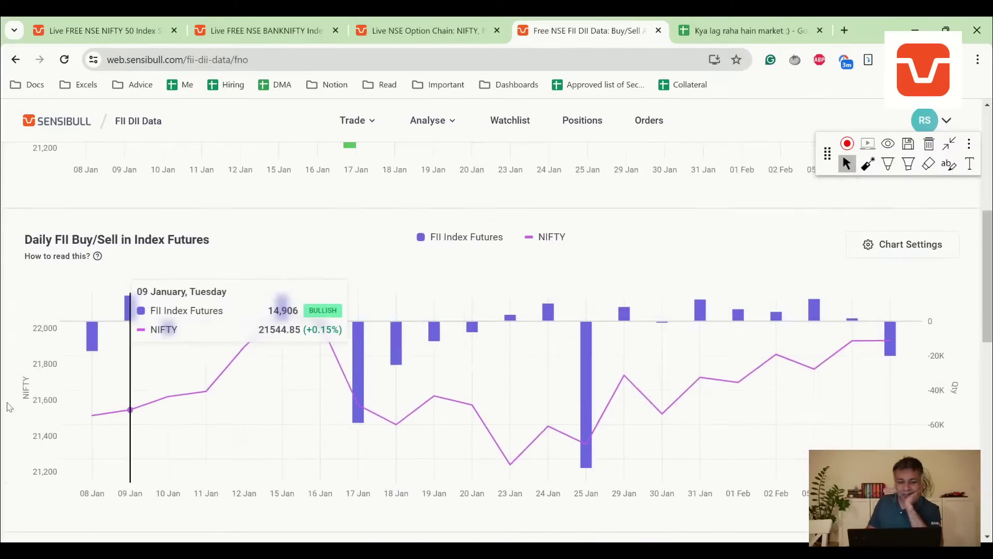
pyautogui.scroll(8, 546, 271)
pyautogui.scroll(-11, 903, 264)
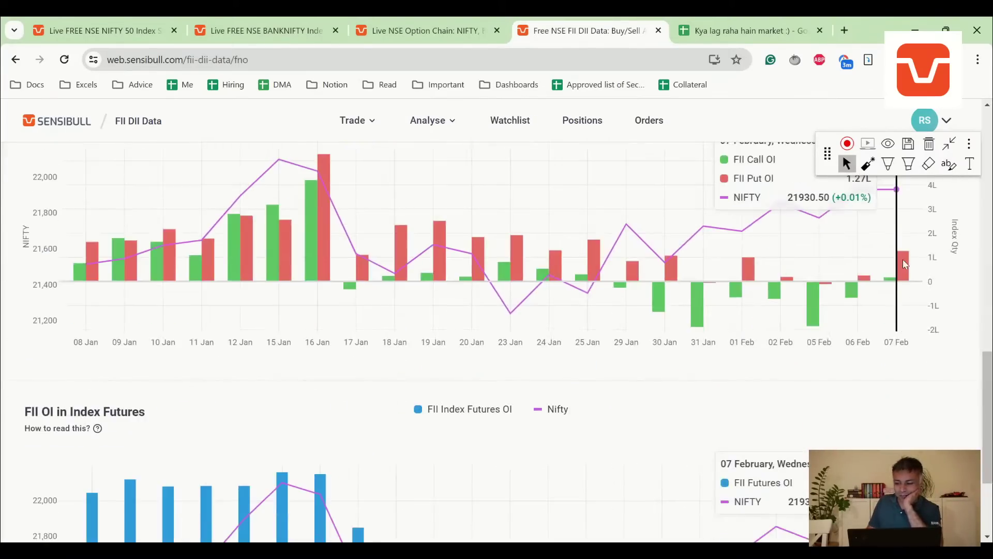
pyautogui.scroll(3, 903, 259)
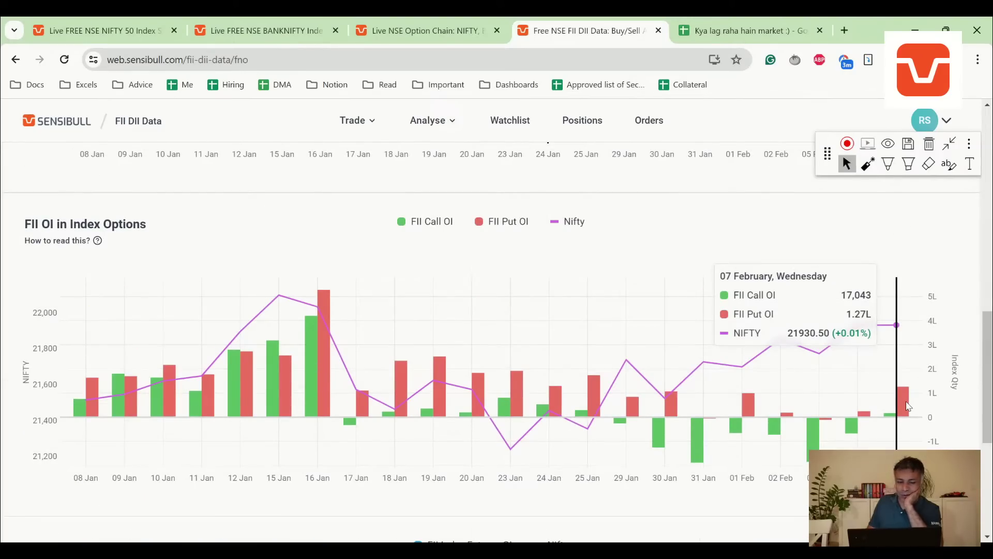
pyautogui.scroll(15, 103, 259)
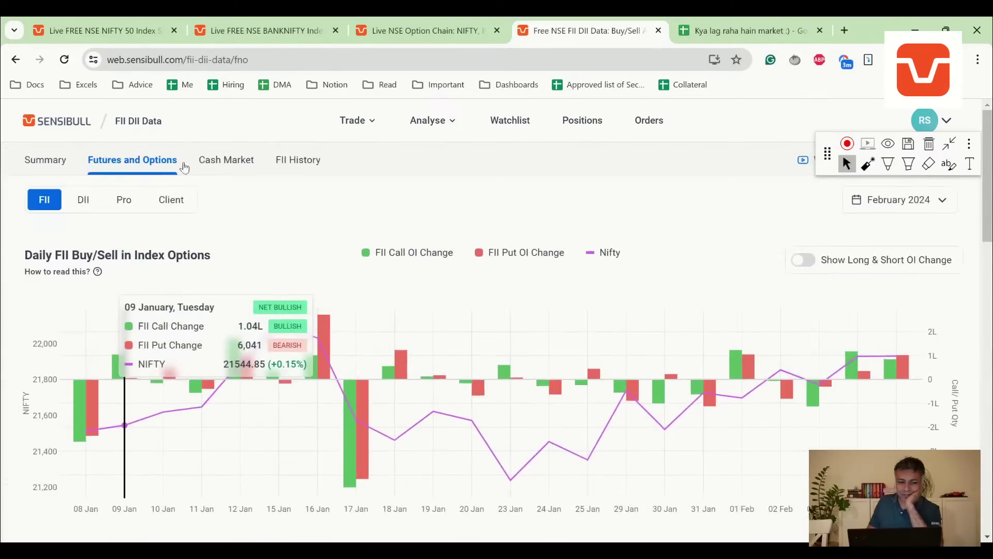
# Compare the Pro and FII index options buy/sell and OI charts for February 2024.
pyautogui.click(122, 208)
pyautogui.scroll(-10, 568, 364)
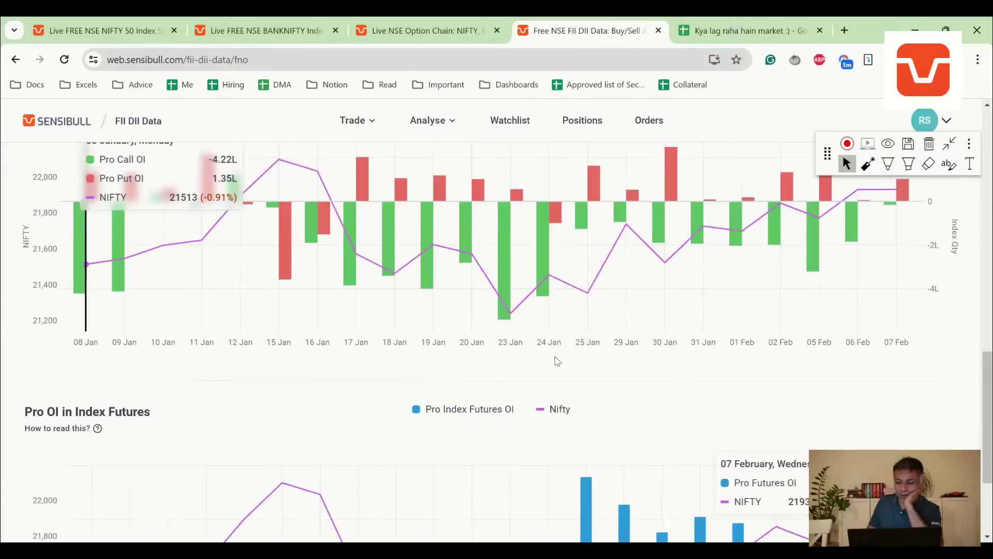
pyautogui.scroll(8, 78, 233)
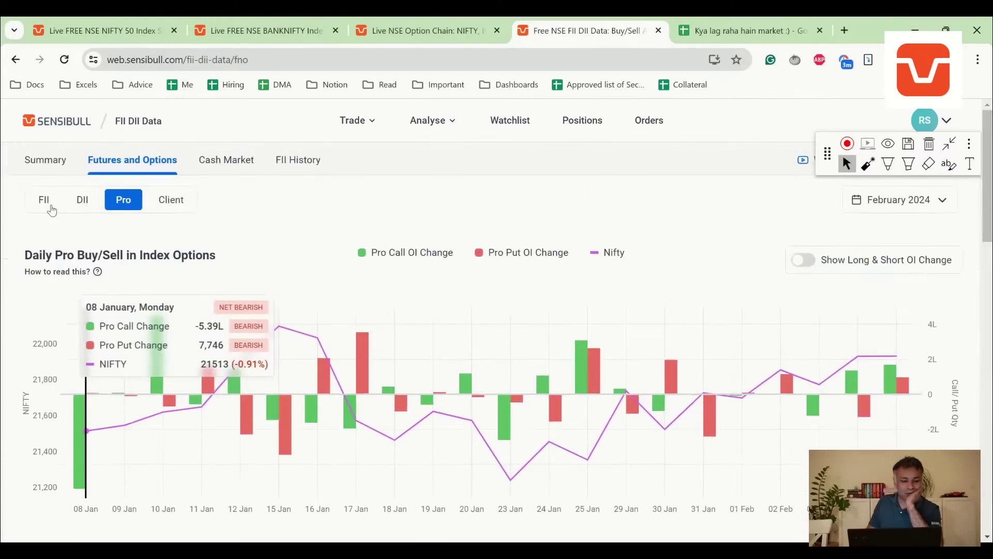
pyautogui.click(51, 206)
pyautogui.scroll(-15, 699, 310)
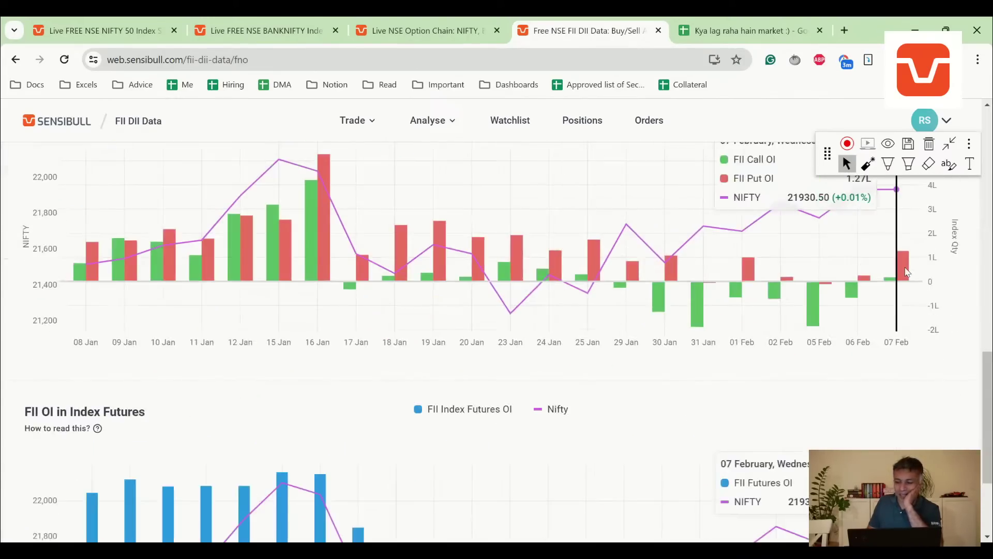
pyautogui.scroll(3, 906, 273)
pyautogui.scroll(12, 909, 403)
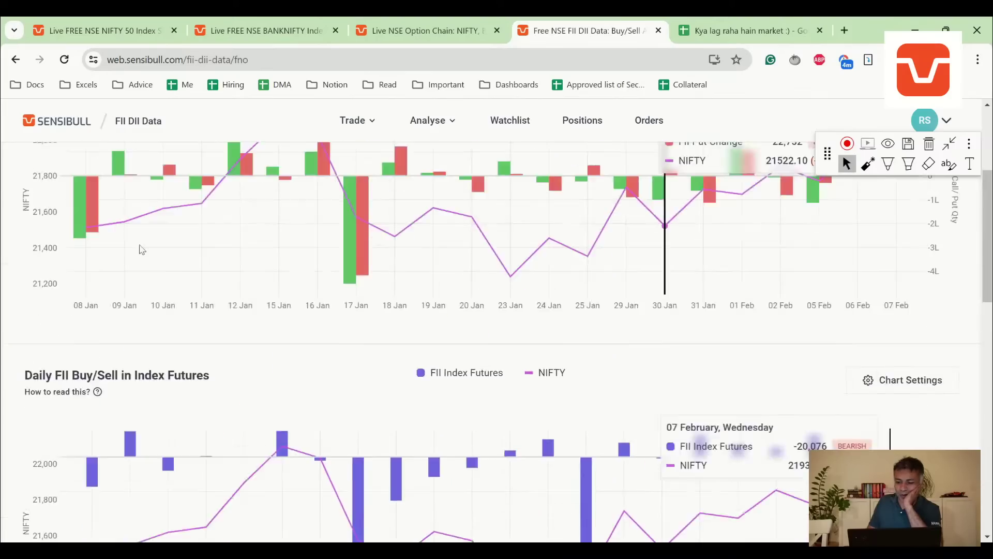
pyautogui.click(124, 200)
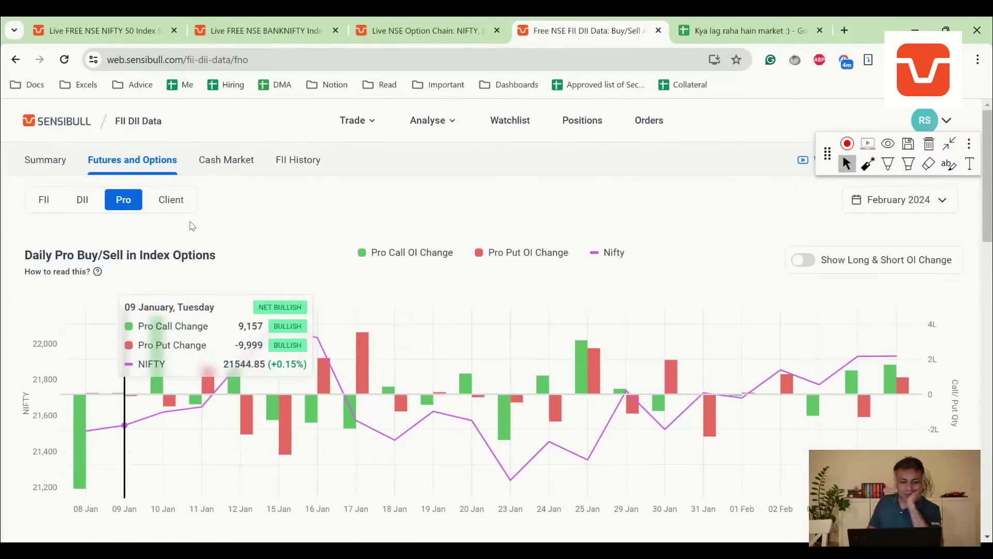
pyautogui.scroll(-12, 829, 332)
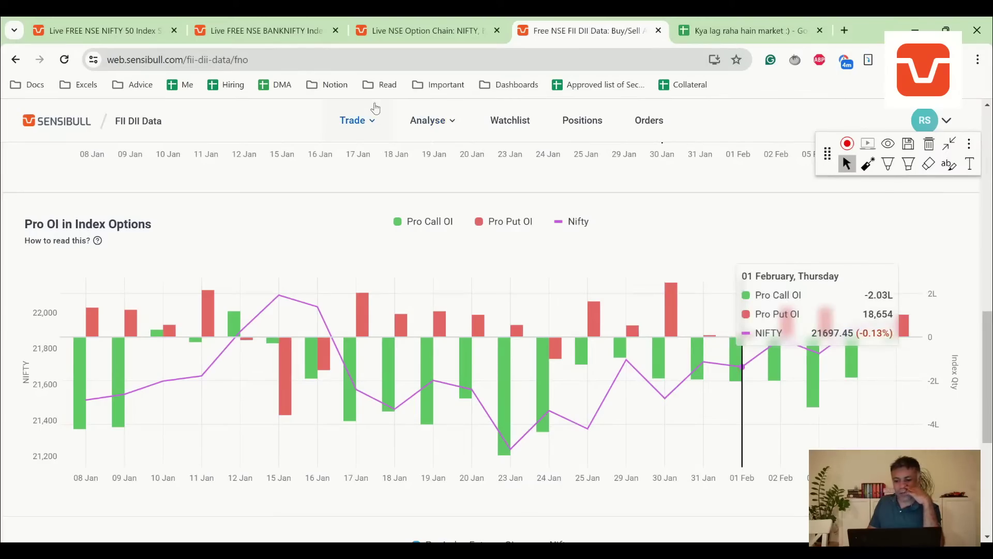
pyautogui.scroll(12, 373, 107)
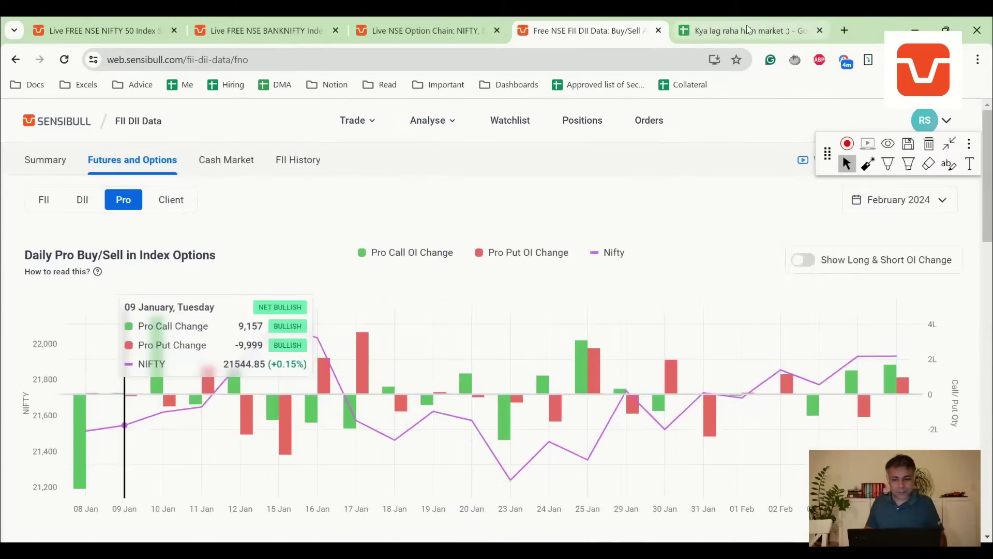
# Enter 'FII long 1.2L Puts' and 'Pro long 1L Puts' on separate lines in B6.
pyautogui.click(748, 29)
pyautogui.write('FII ')
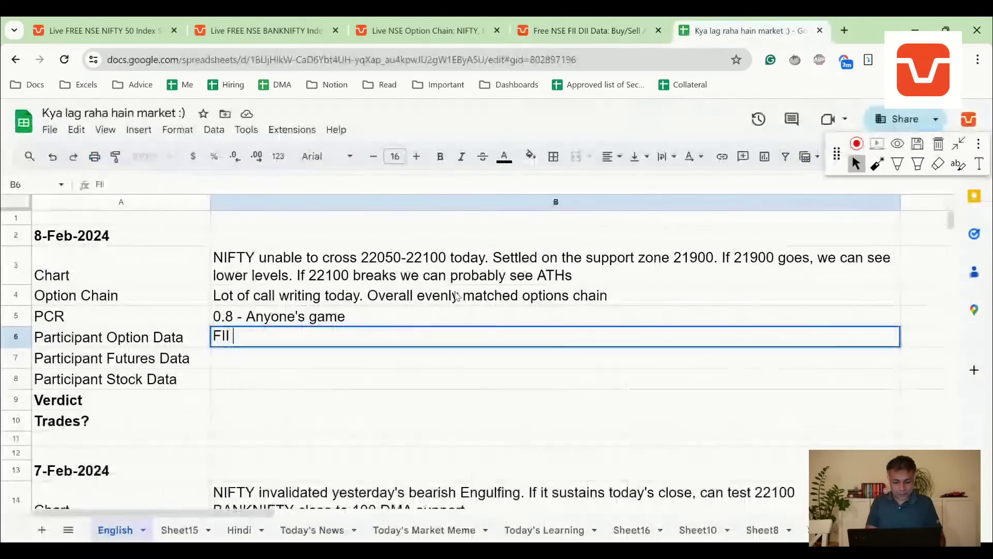
pyautogui.write('long 1.2L P')
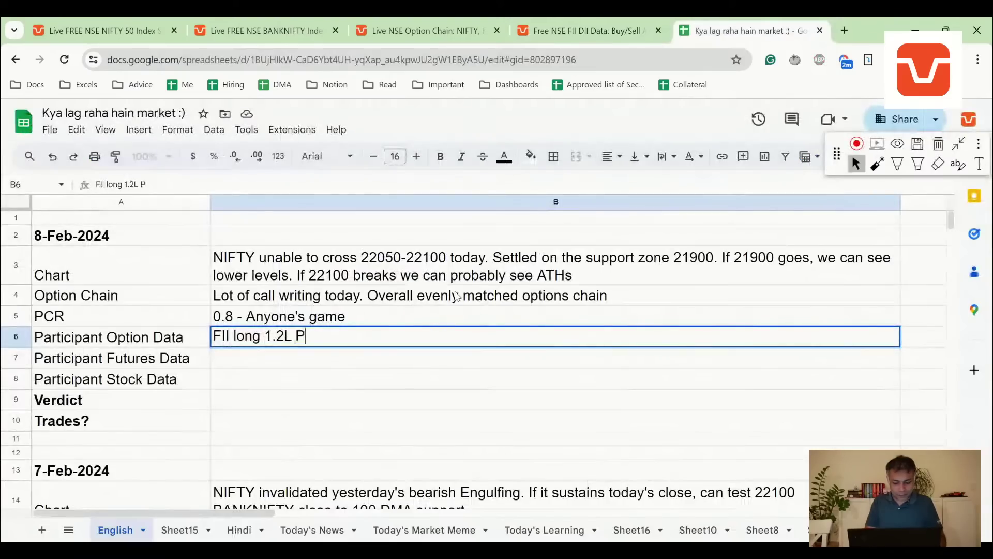
pyautogui.write('uts')
pyautogui.hotkey('alt', 'Return')
pyautogui.write('Pro lon')
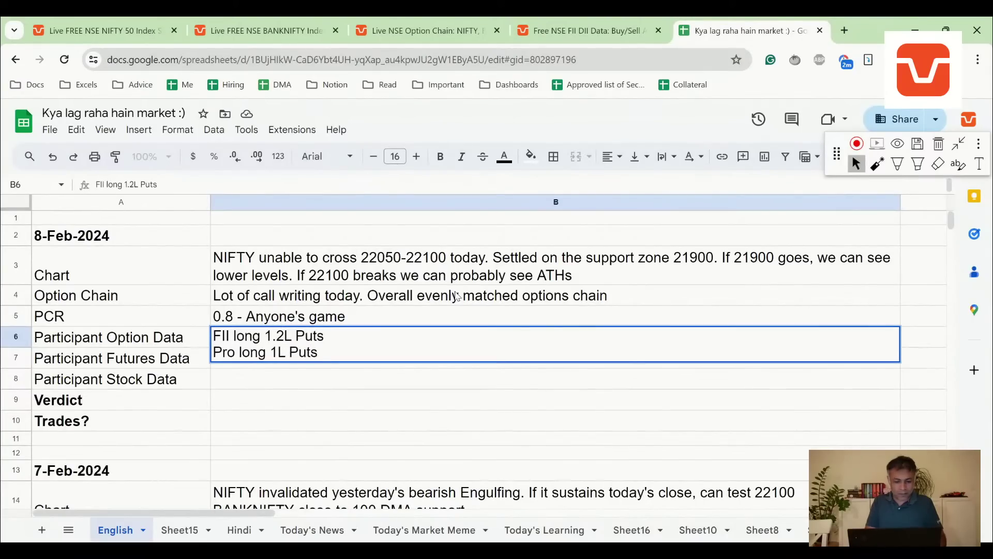
pyautogui.hotkey('alt', 'Return')
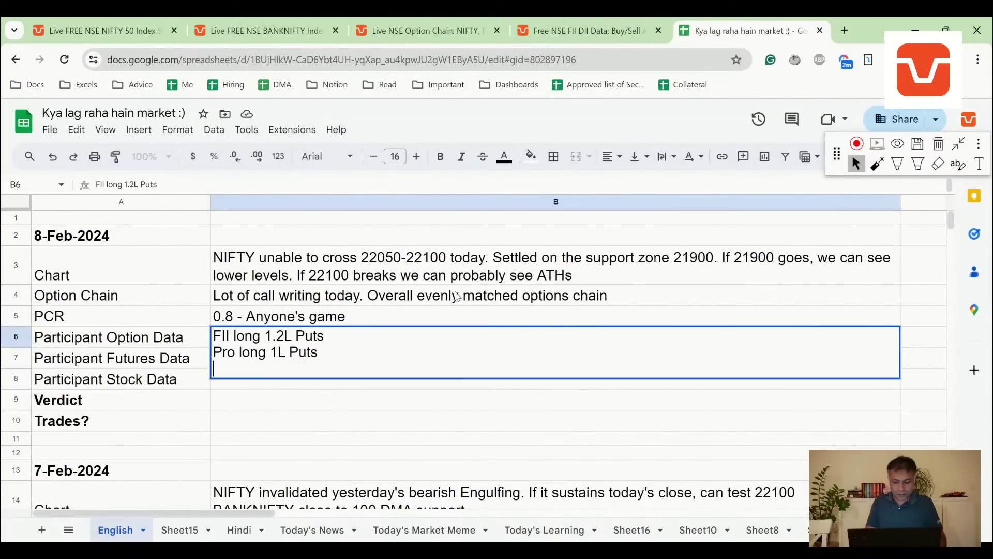
# Check the Clients' index options OI, then start the third line 'Clients is short 2.5L P'.
pyautogui.click(54, 23)
pyautogui.click(264, 30)
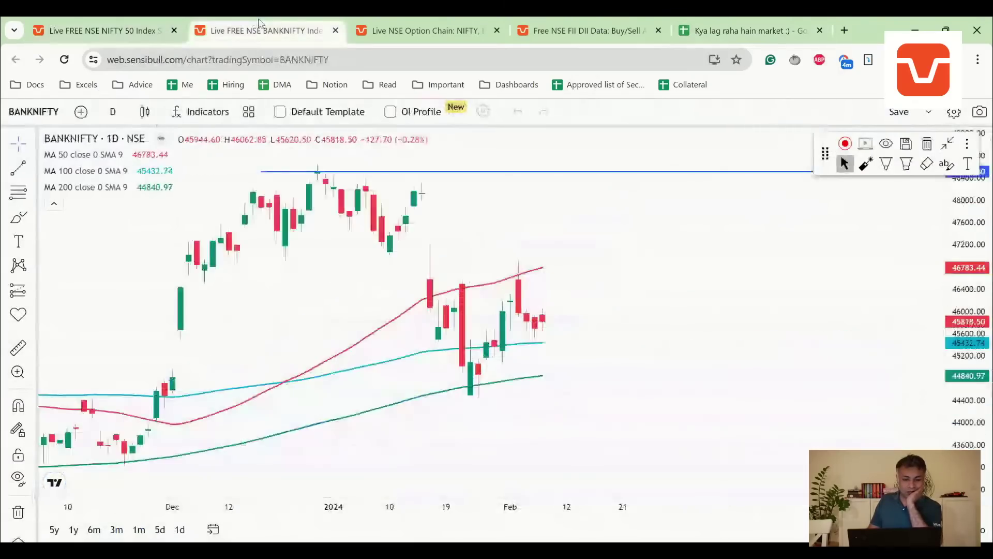
pyautogui.click(444, 28)
pyautogui.click(556, 27)
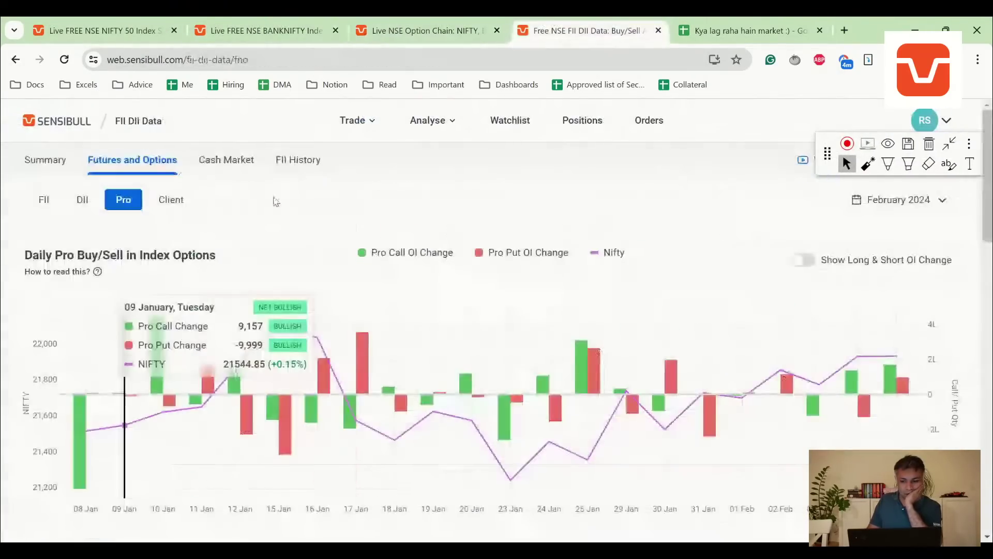
pyautogui.click(175, 201)
pyautogui.scroll(-15, 432, 331)
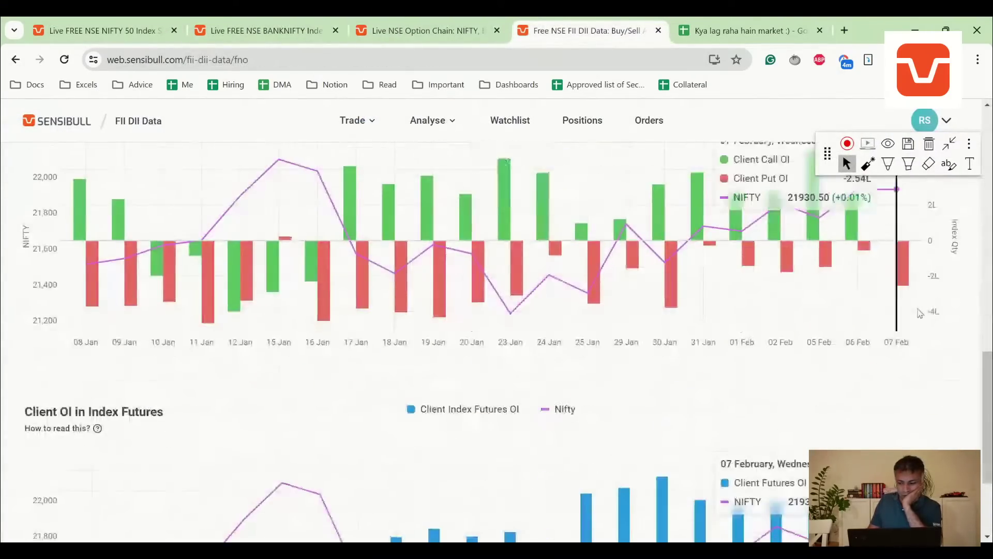
pyautogui.scroll(1, 904, 279)
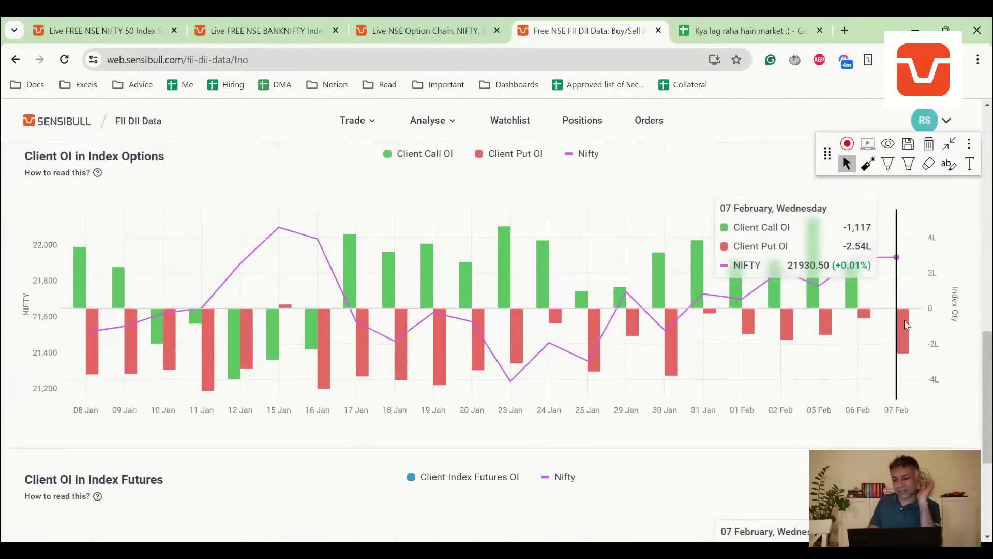
pyautogui.click(795, 21)
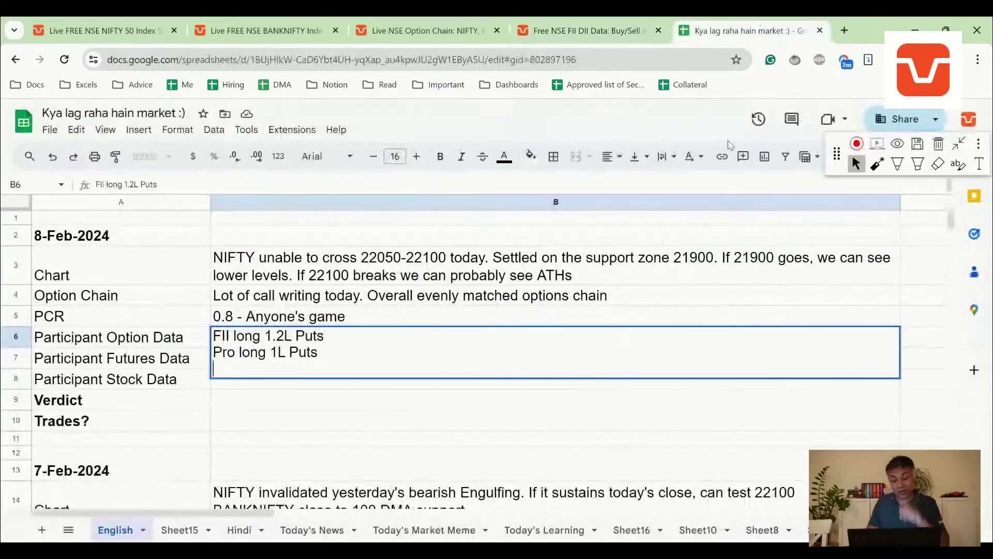
pyautogui.write('Clients is short 2.5L Puts')
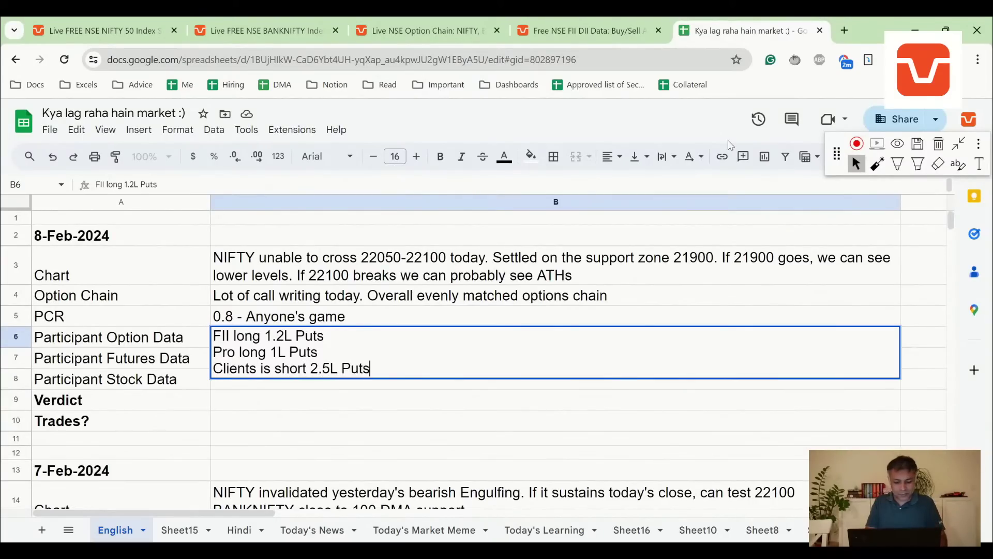
# Save the three-line option note and review the Client index futures OI charts.
pyautogui.press('Return')
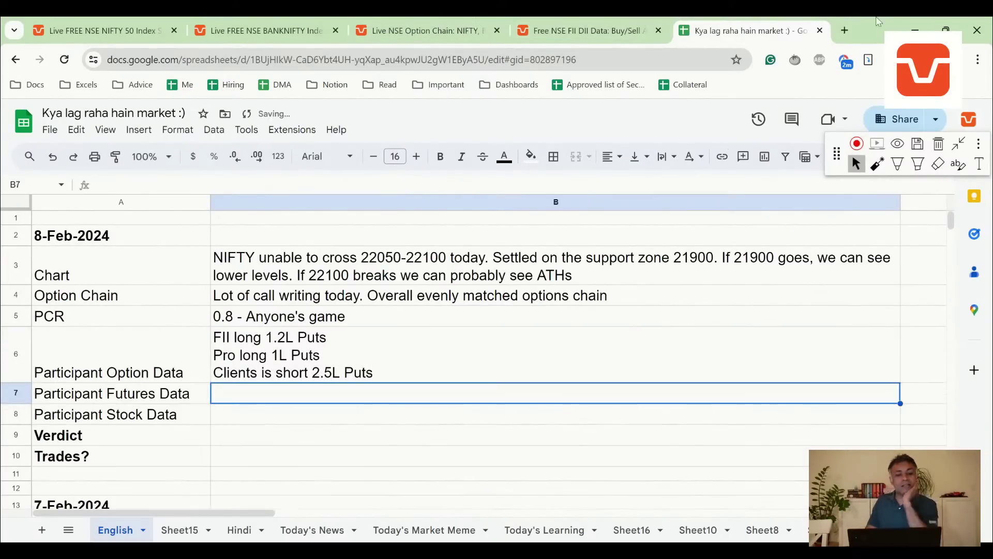
pyautogui.click(623, 27)
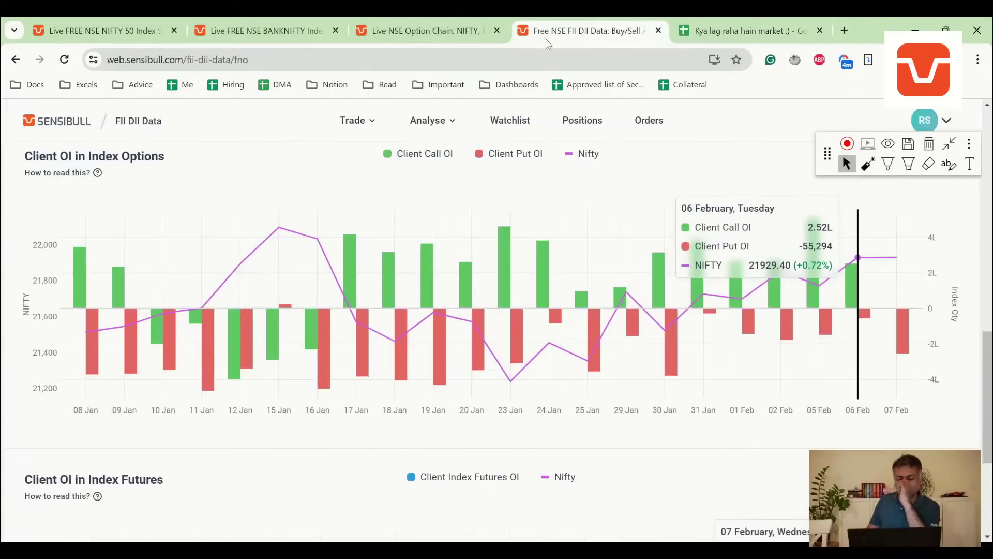
pyautogui.scroll(3, 434, 176)
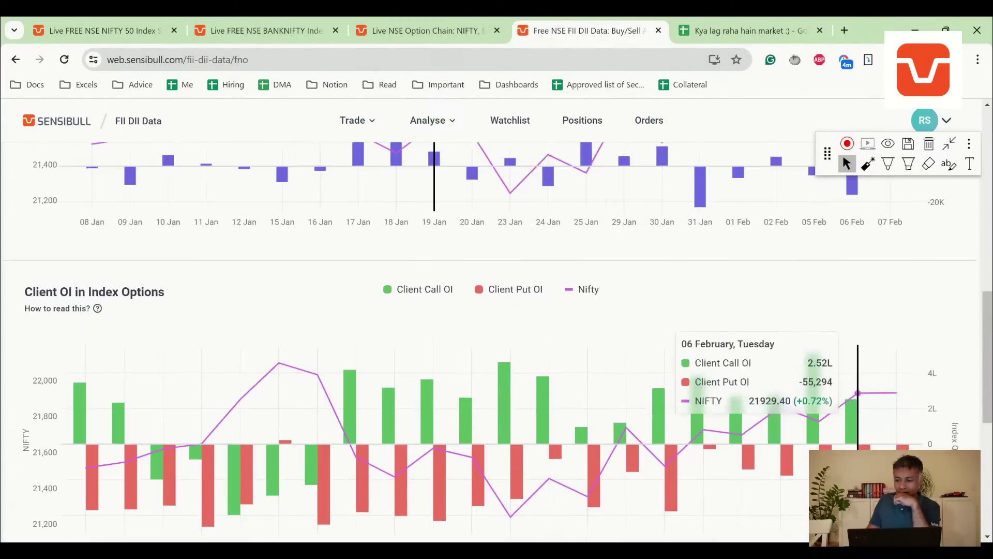
pyautogui.scroll(-1, 434, 186)
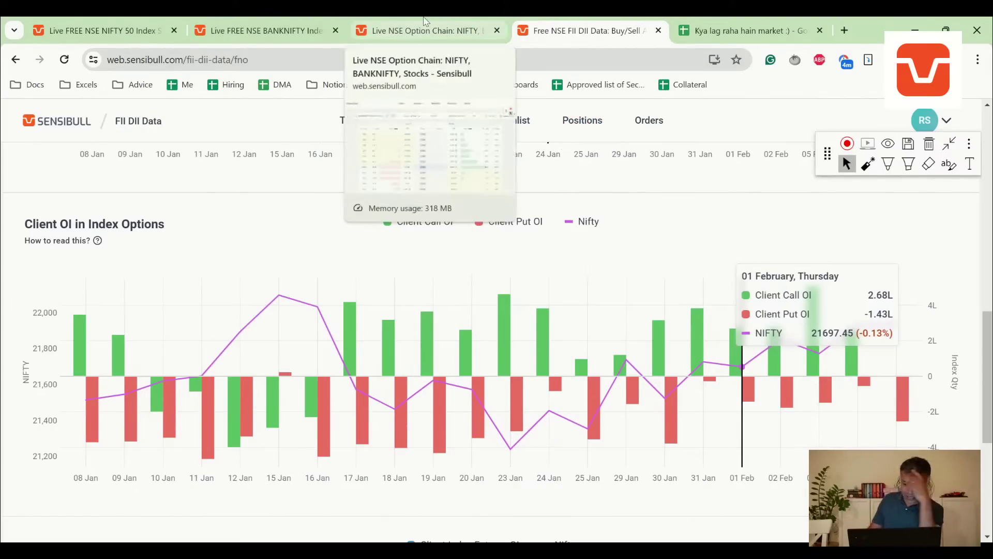
pyautogui.scroll(1, 433, 207)
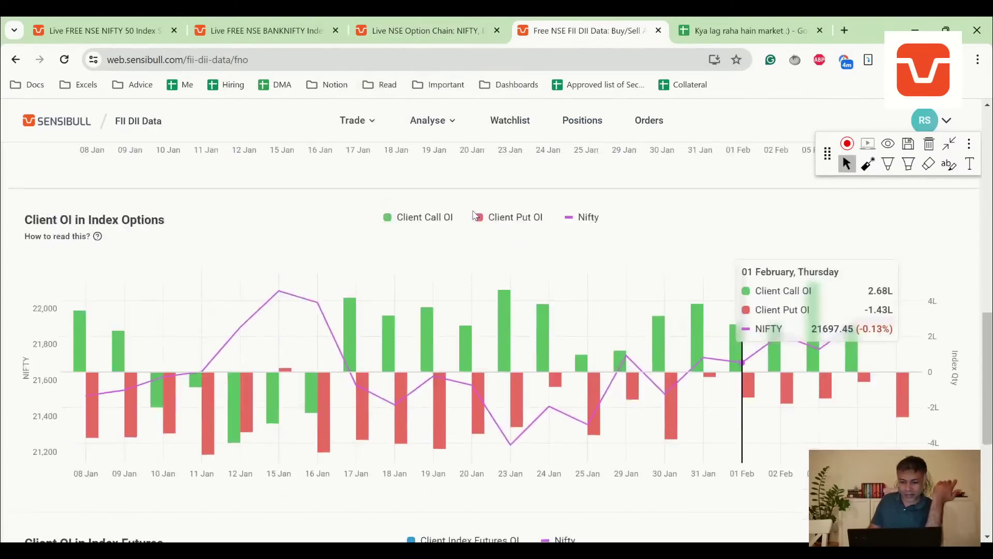
pyautogui.scroll(-6, 475, 215)
pyautogui.scroll(5, 776, 413)
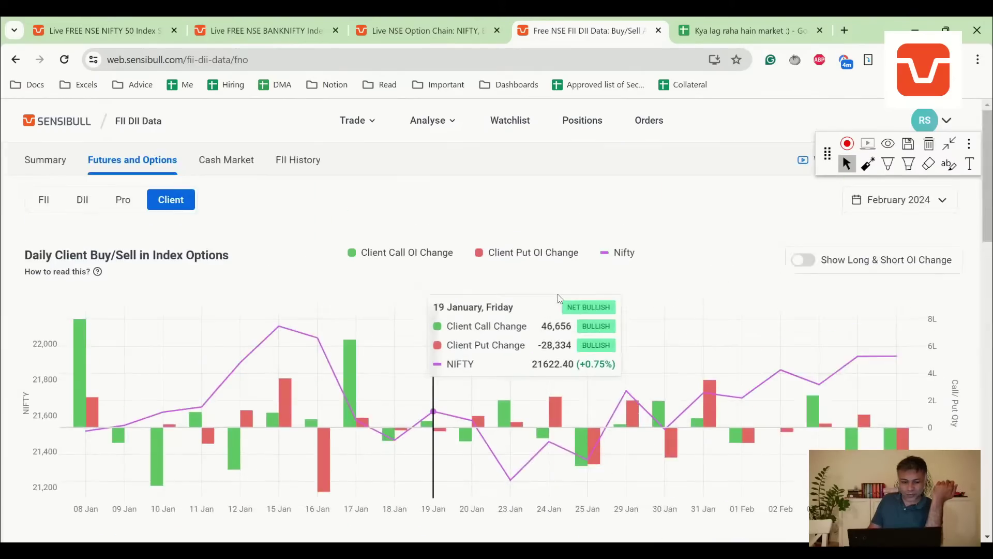
pyautogui.scroll(-12, 559, 299)
pyautogui.scroll(-3, 560, 299)
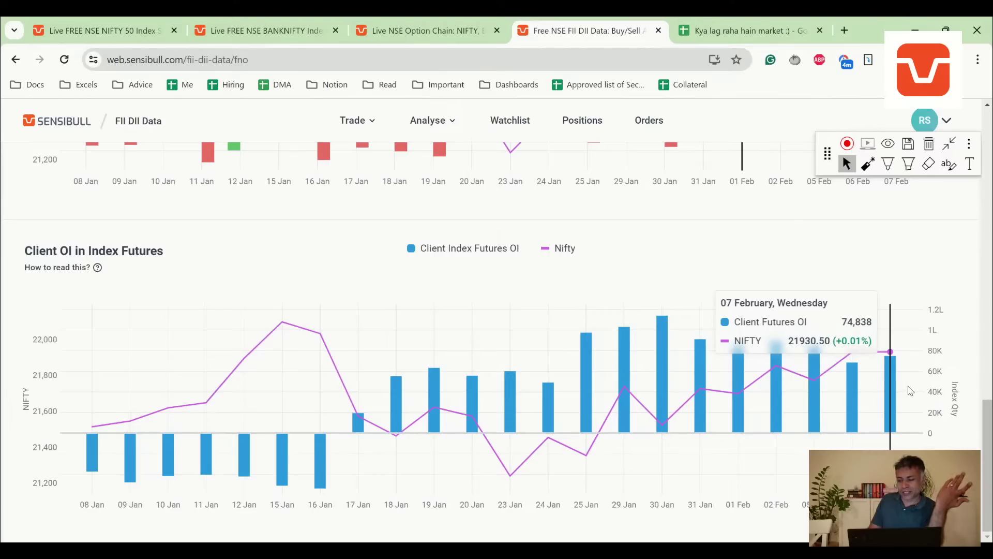
pyautogui.scroll(15, 909, 394)
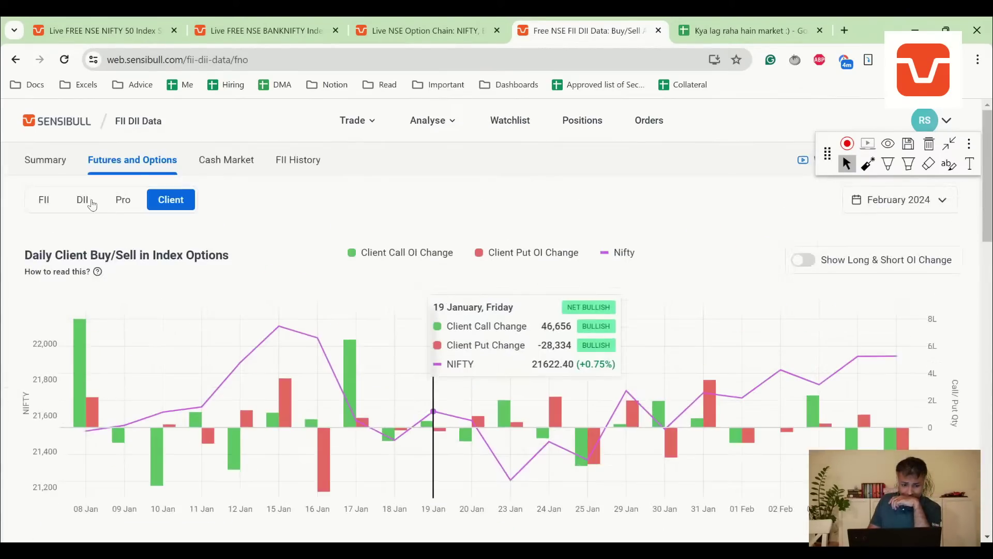
# Check the DII and then FII index futures OI, showing FII at -80,351 for 07 February.
pyautogui.click(83, 199)
pyautogui.scroll(-4, 648, 336)
pyautogui.scroll(4, 132, 209)
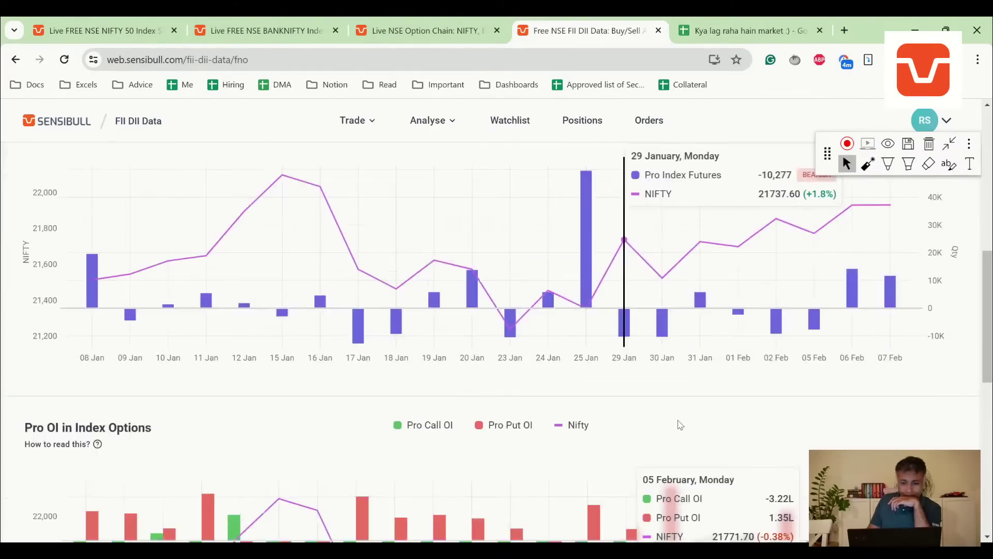
pyautogui.scroll(-5, 900, 373)
pyautogui.scroll(3, 898, 366)
pyautogui.scroll(-4, 910, 403)
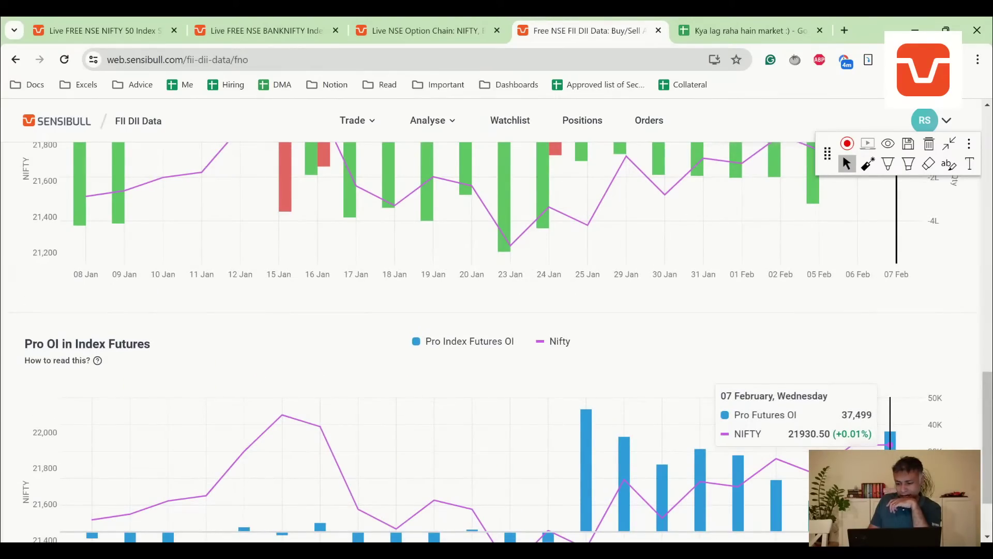
pyautogui.scroll(10, 249, 244)
pyautogui.click(44, 200)
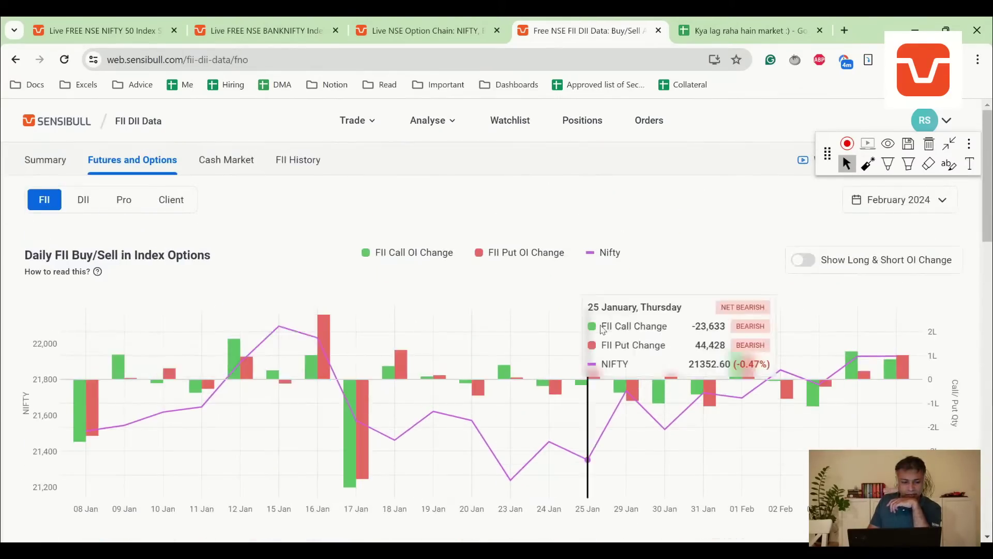
pyautogui.scroll(-10, 776, 311)
pyautogui.scroll(-10, 898, 409)
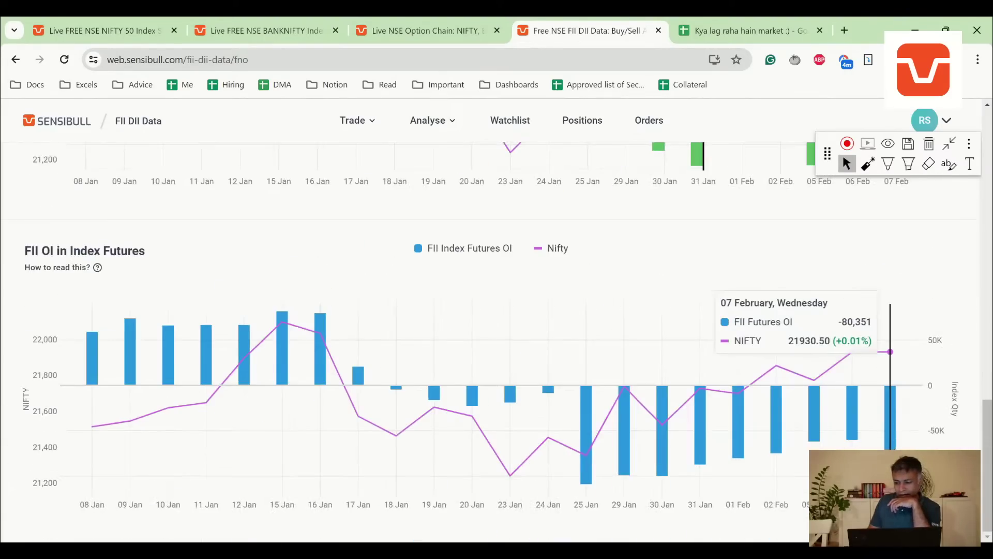
# Enter 'Client long 75k futures, FII short around 80k futures' as the Participant Futures Data note.
pyautogui.click(745, 30)
pyautogui.write('Client long ')
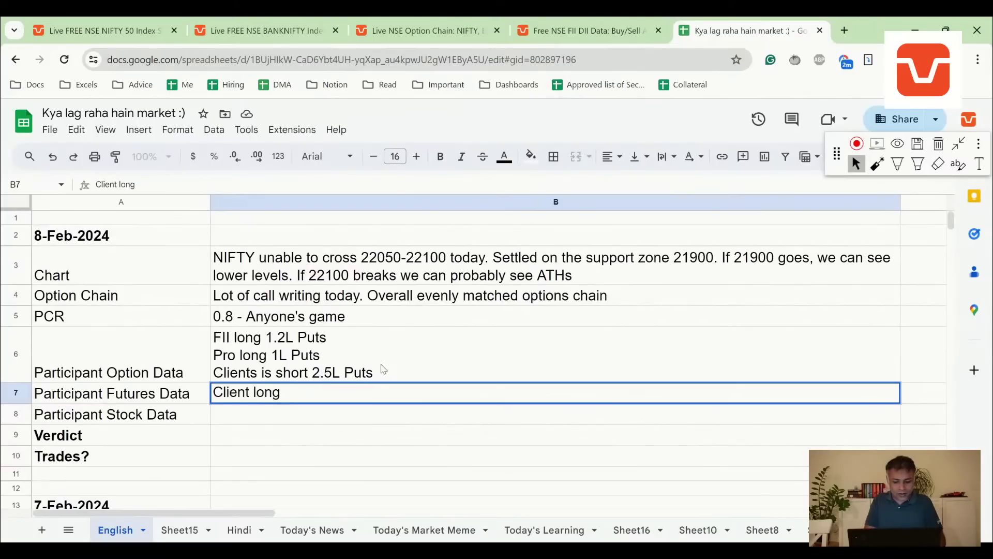
pyautogui.write('80k futures')
pyautogui.press('Return')
pyautogui.press('Up')
pyautogui.press('Return')
pyautogui.hotkey('ctrl', 'Left')
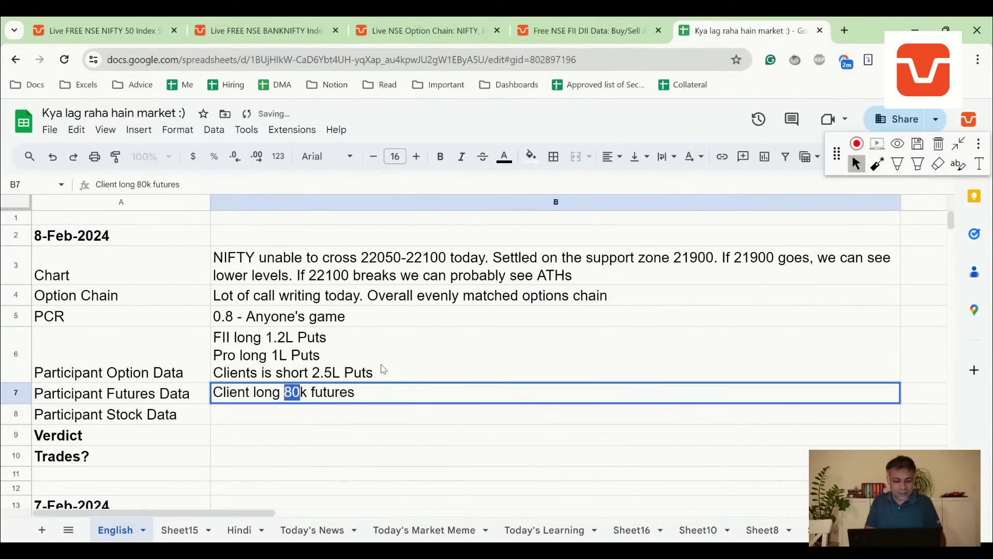
pyautogui.write('75')
pyautogui.press('End')
pyautogui.write(', FII short around 8')
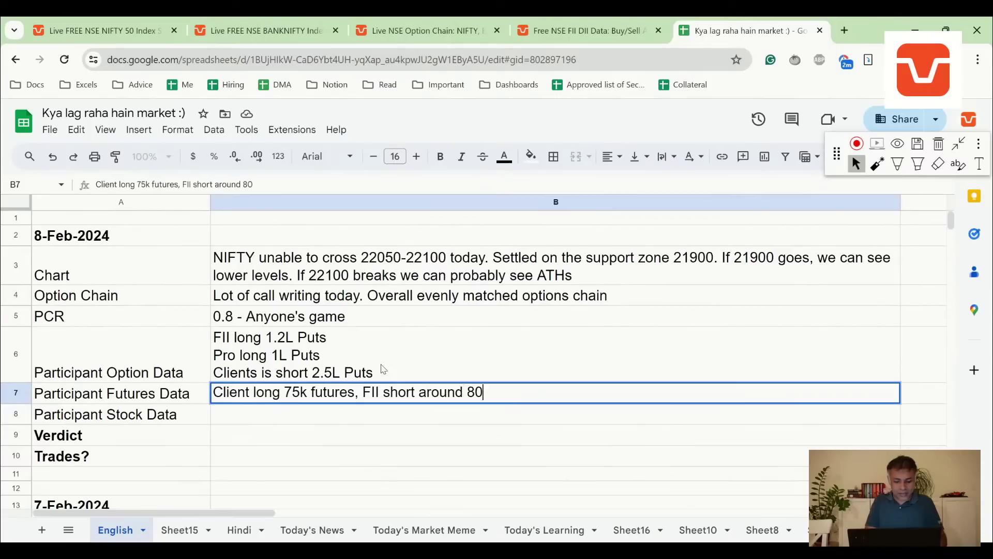
pyautogui.write('0k futures')
pyautogui.press('Return')
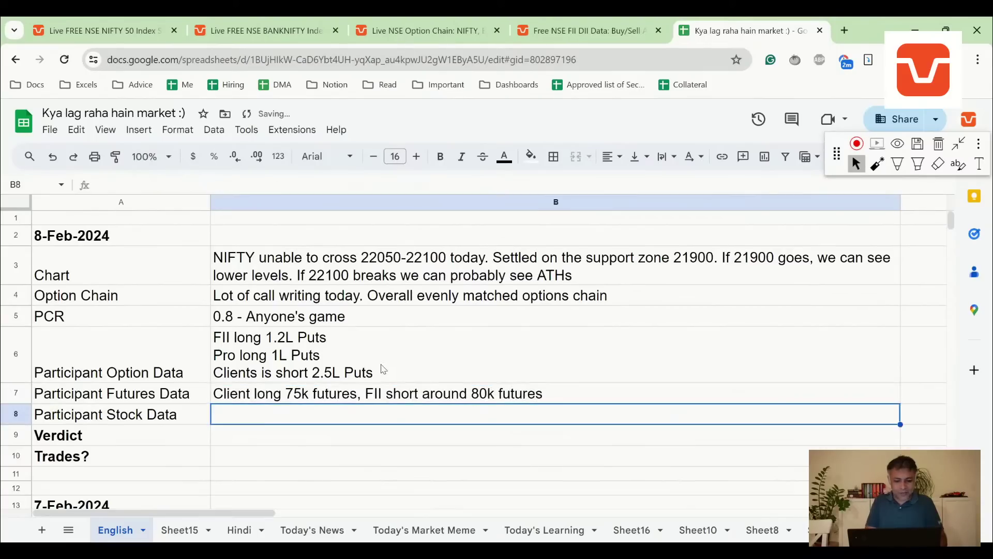
pyautogui.click(584, 31)
# Show Sensibull's February 2024 FII History table, with 07 Feb index futures OI at -80,351.
pyautogui.scroll(10, 616, 175)
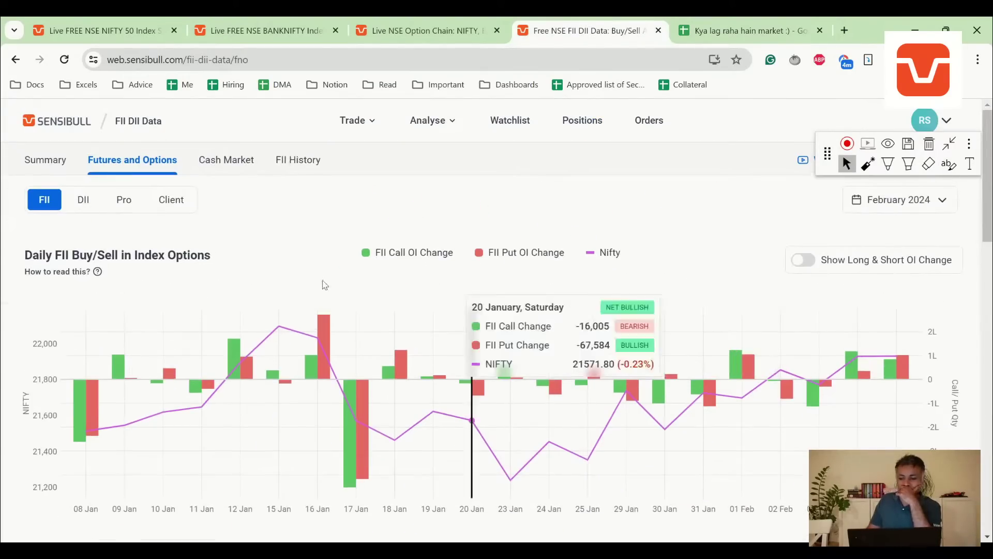
pyautogui.click(298, 168)
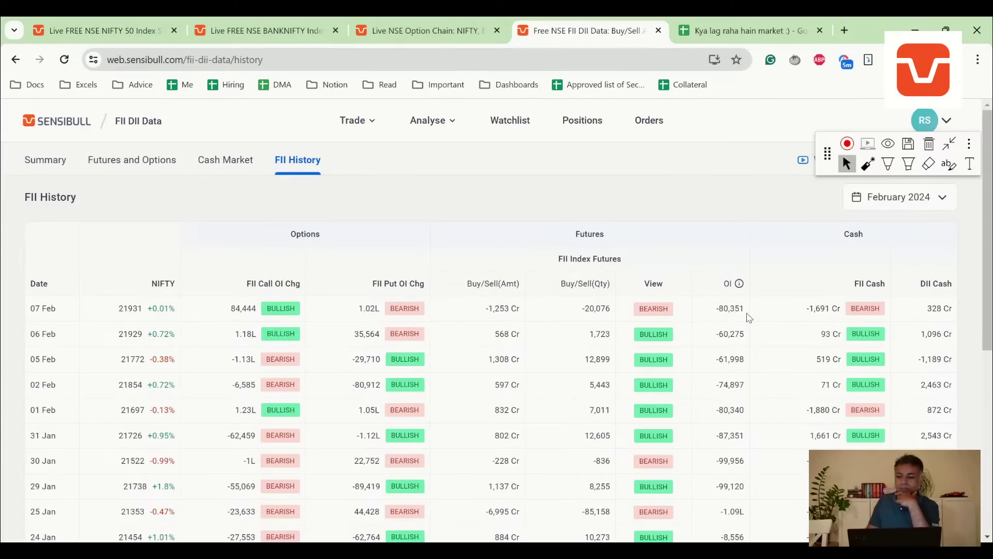
# Record '1700 Cr sell' as the participant Stock Data for 8-Feb.
pyautogui.hotkey('ctrl', 'Tab')
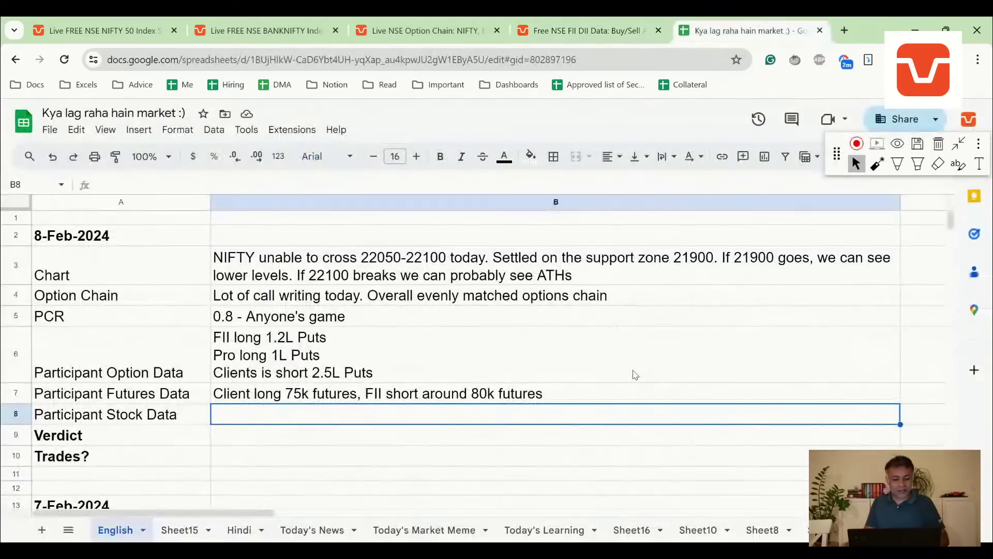
pyautogui.write('1700 Cre')
pyautogui.press('BackSpace')
pyautogui.write('sell')
pyautogui.press('Return')
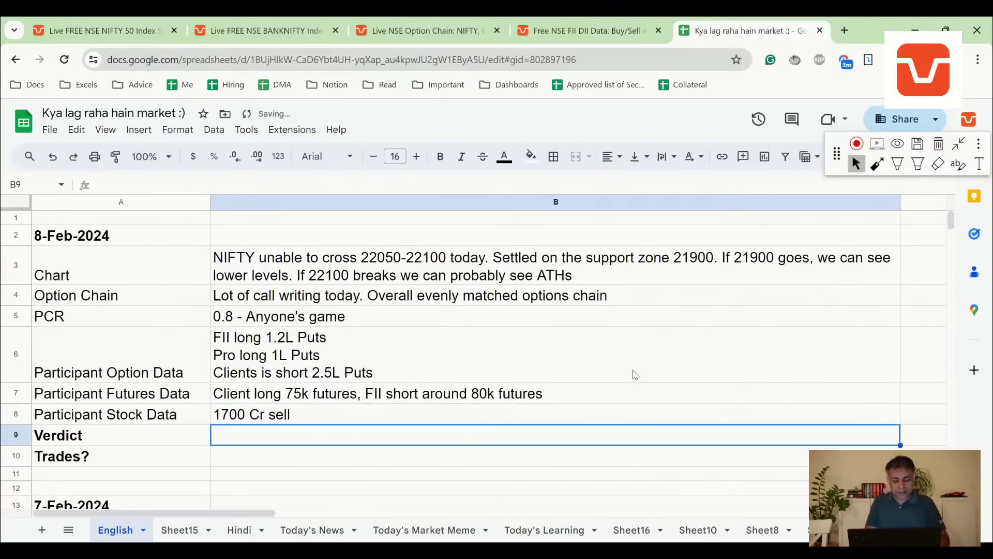
# Write the Verdict: RBI policy tomorrow, NIFTY at make-or-break levels, bias bearish but don't go by it.
pyautogui.write('Tomorrow is RBI policy, NIFTY is at make or break levels. ')
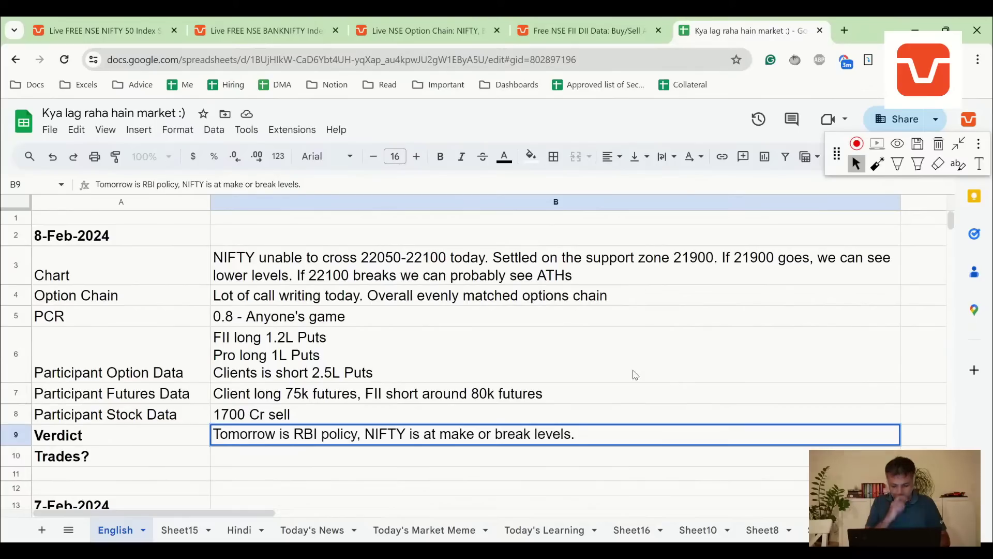
pyautogui.write('See which side gets broken, and take that side')
pyautogui.press('Return')
pyautogui.press('Up')
pyautogui.press('Return')
pyautogui.write('. My bias is ')
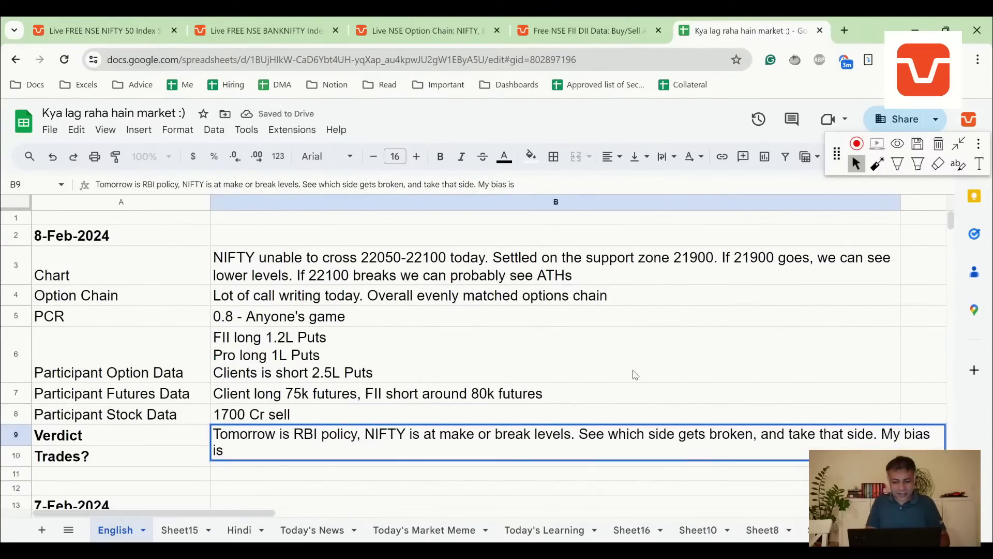
pyautogui.write('b')
pyautogui.press('BackSpace')
pyautogui.press('BackSpace')
pyautogui.press('BackSpace')
pyautogui.press('BackSpace')
pyautogui.press('BackSpace')
pyautogui.press('BackSpace')
pyautogui.press('BackSpace')
pyautogui.press('BackSpace')
pyautogui.press('BackSpace')
pyautogui.press('BackSpace')
pyautogui.press('BackSpace')
pyautogui.press('BackSpace')
pyautogui.write('Bias is bearish, ')
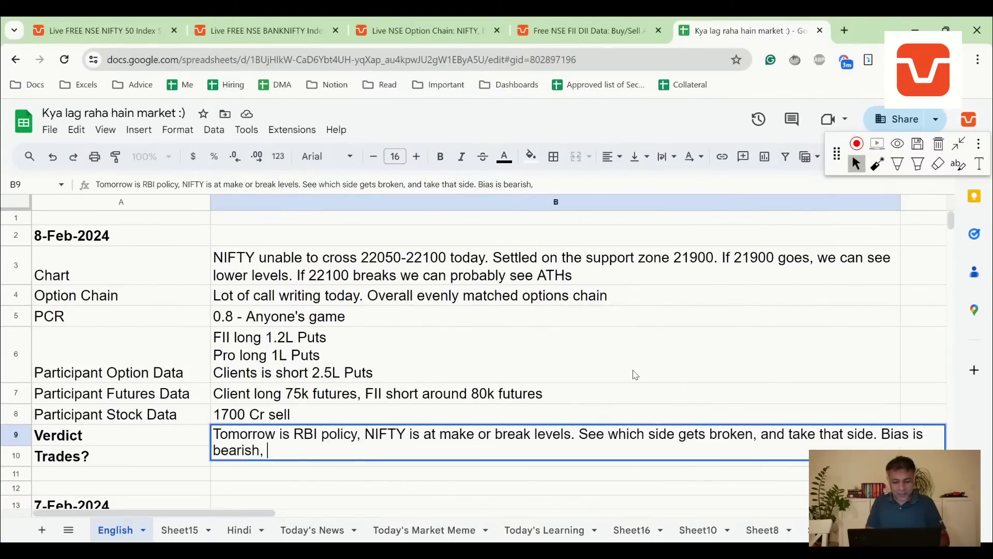
pyautogui.write('but do not g')
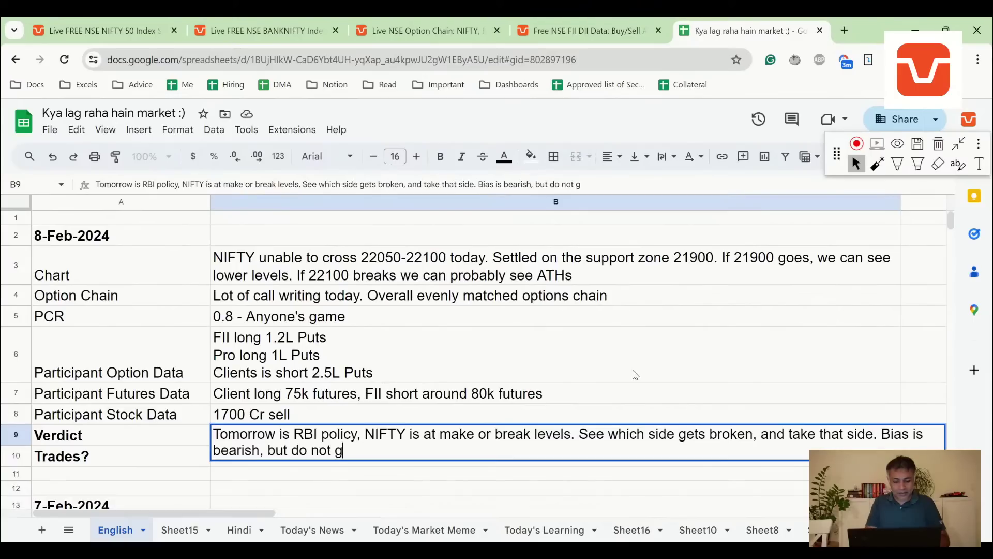
pyautogui.write('o by that :)')
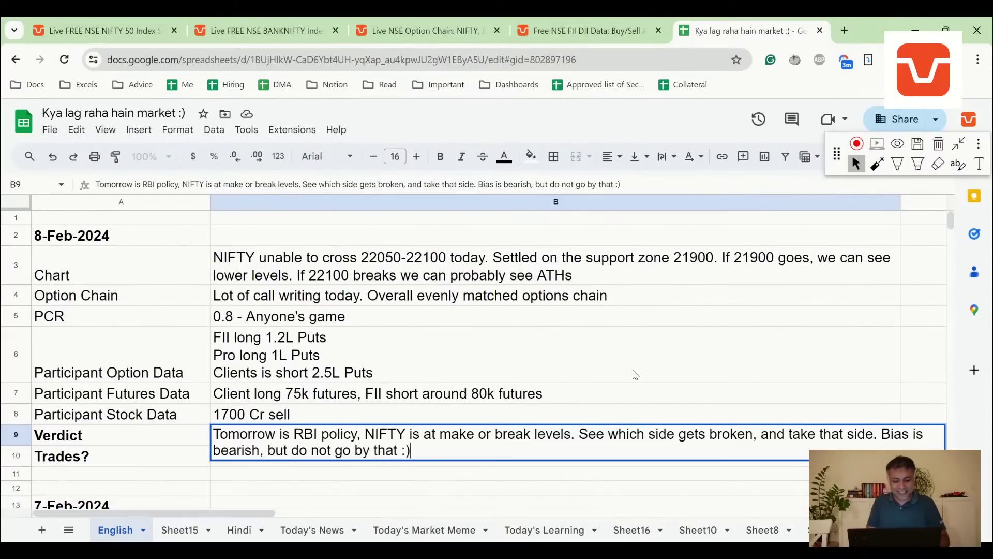
pyautogui.press('Return')
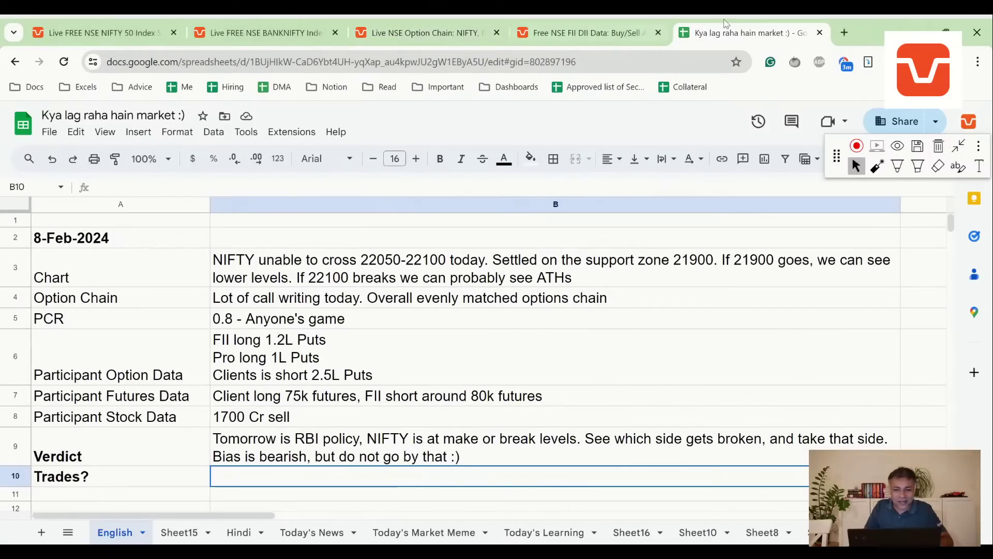
# Load the TradingView USDINR chart in a new Chrome tab via the 'tra' autocomplete.
pyautogui.click(844, 32)
pyautogui.write('we')
pyautogui.press('Down')
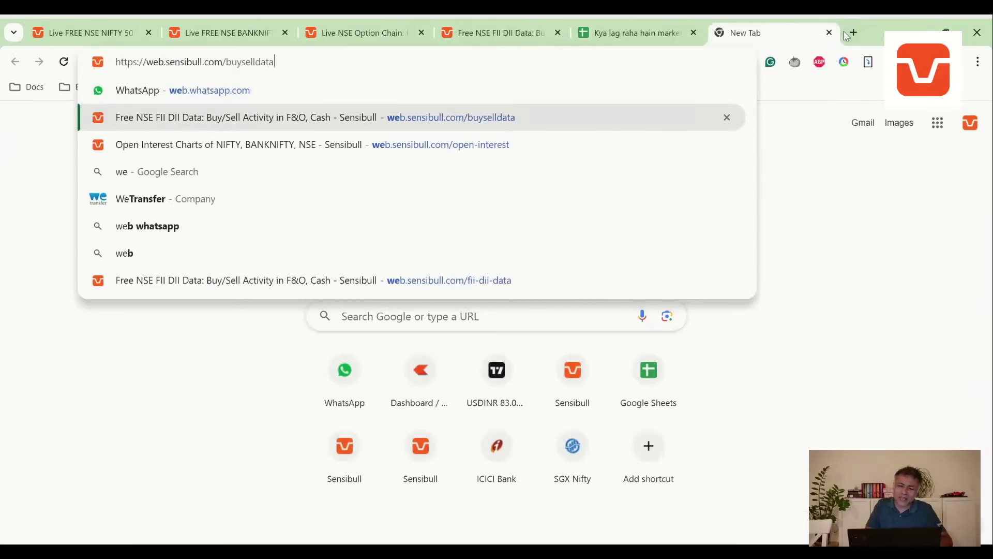
pyautogui.press('Down')
pyautogui.press('BackSpace')
pyautogui.press('BackSpace')
pyautogui.press('BackSpace')
pyautogui.press('BackSpace')
pyautogui.press('BackSpace')
pyautogui.press('BackSpace')
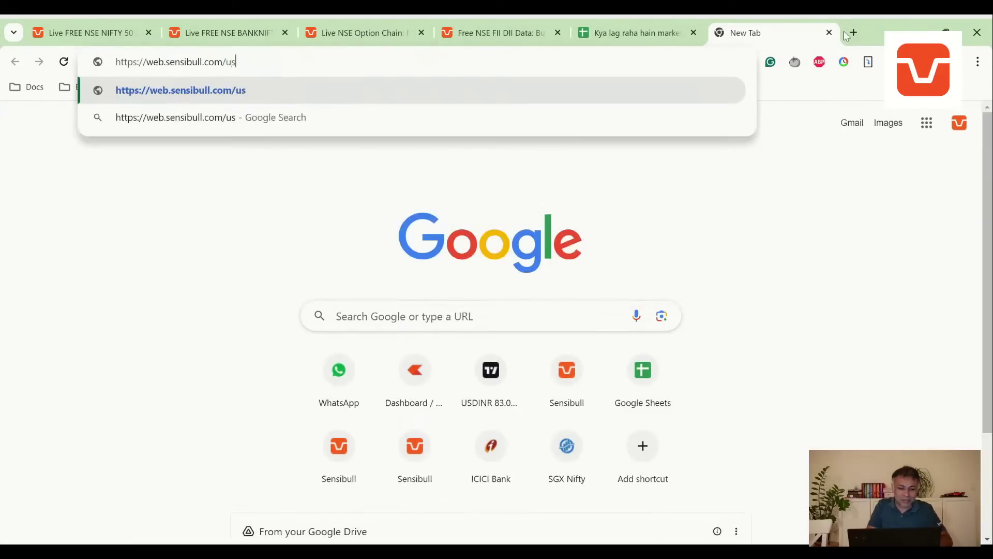
pyautogui.hotkey('ctrl', 'a')
pyautogui.press('BackSpace')
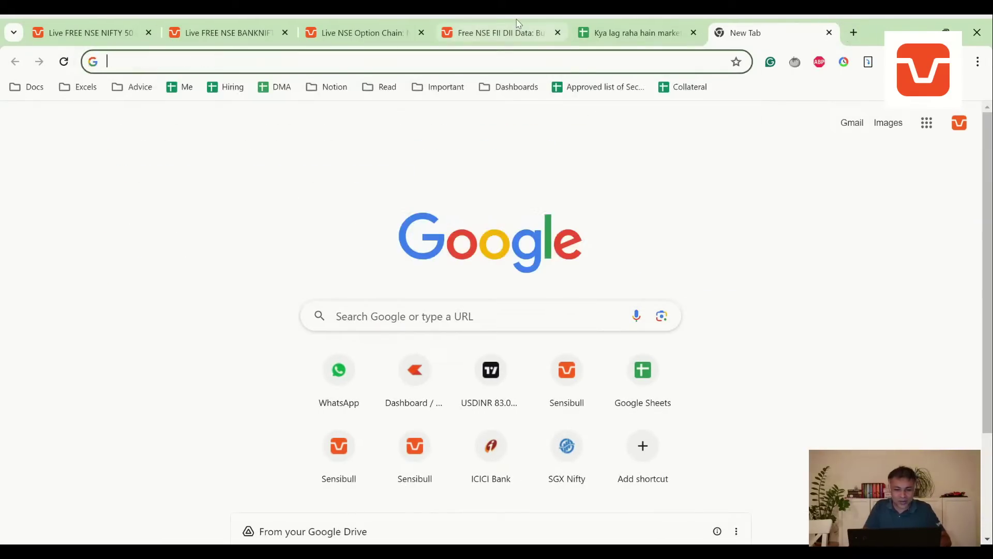
pyautogui.write('tra')
pyautogui.press('Return')
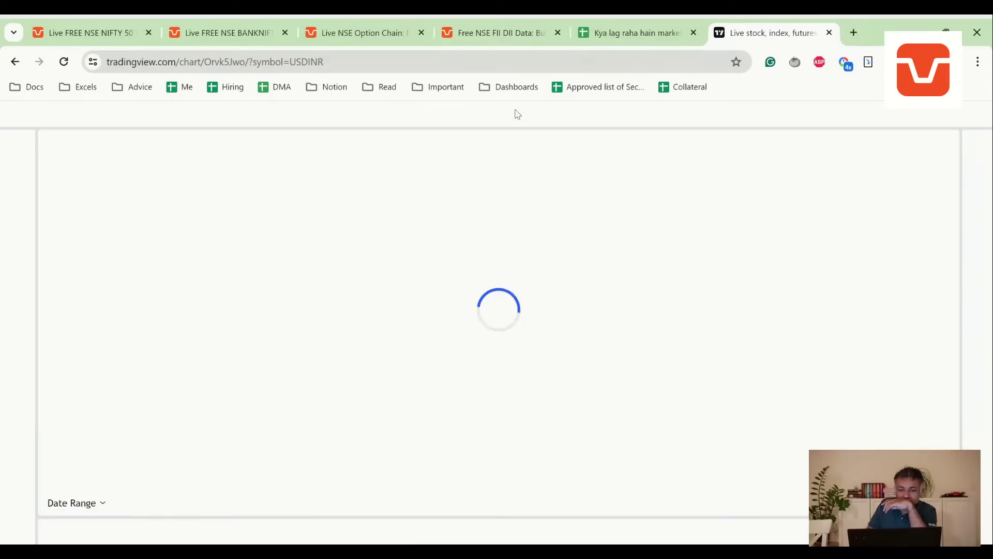
# Stretch the weekly USDINR price scale and draw a trend line from the Nov '22 low past the latest candles.
pyautogui.hotkey('ctrl', 'alt', 'g')
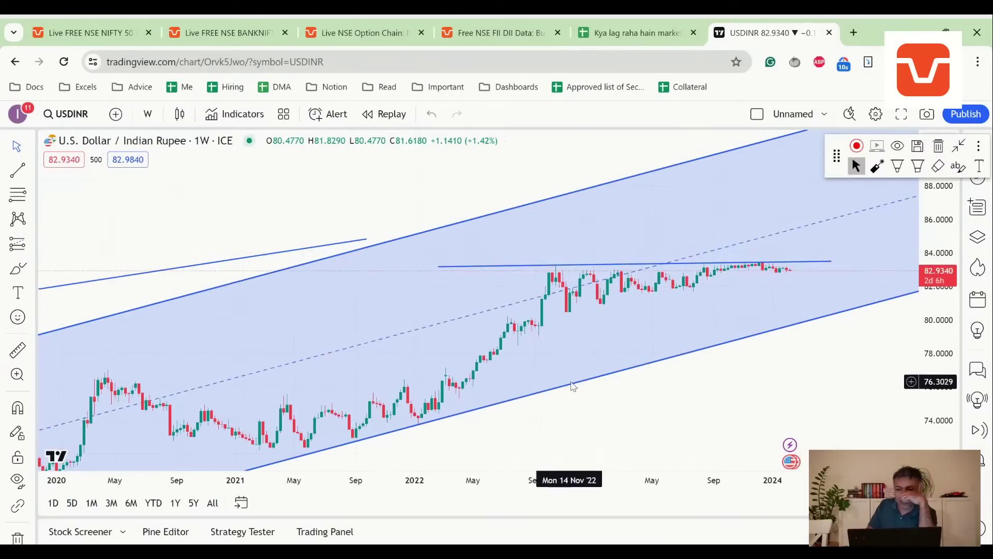
pyautogui.moveTo(952, 313); pyautogui.dragTo(952, 319)
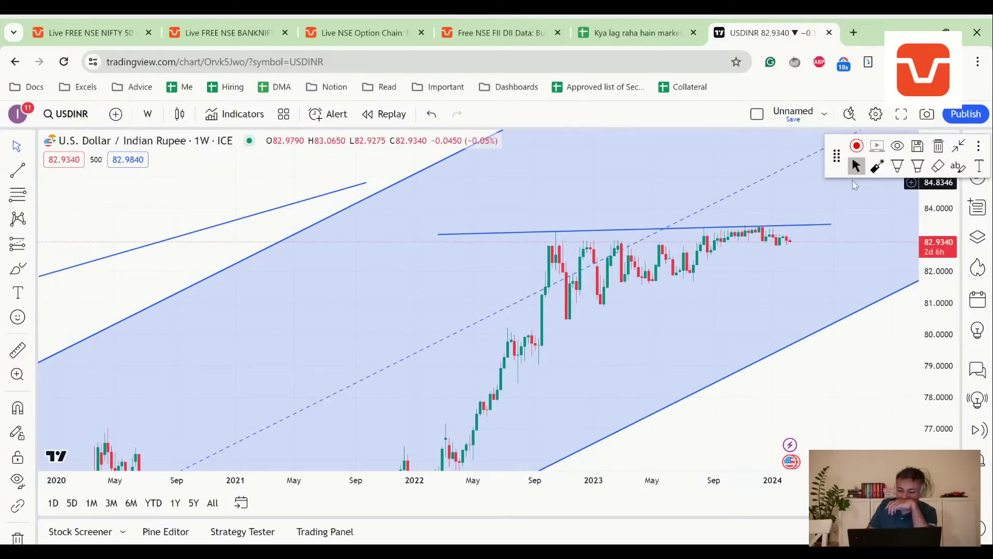
pyautogui.click(17, 174)
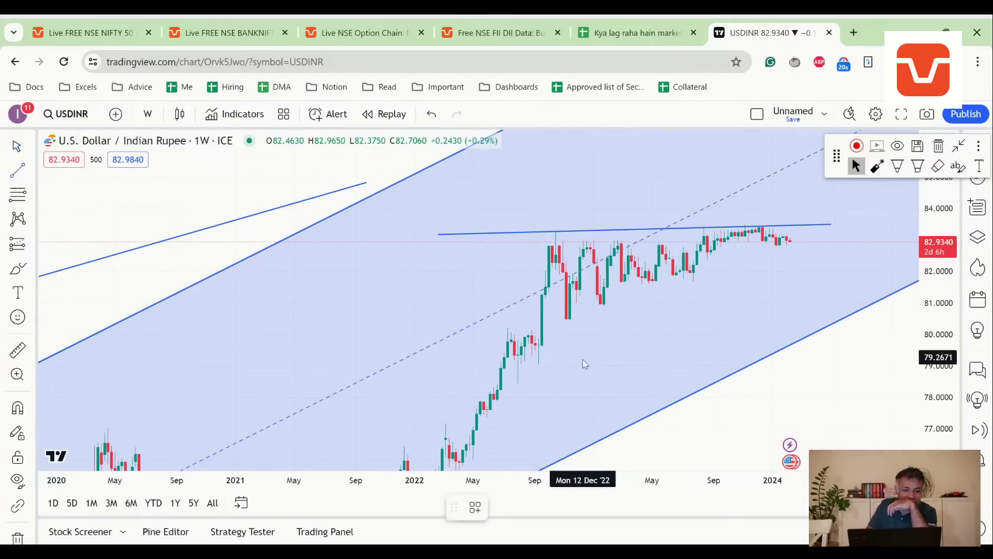
pyautogui.click(569, 319)
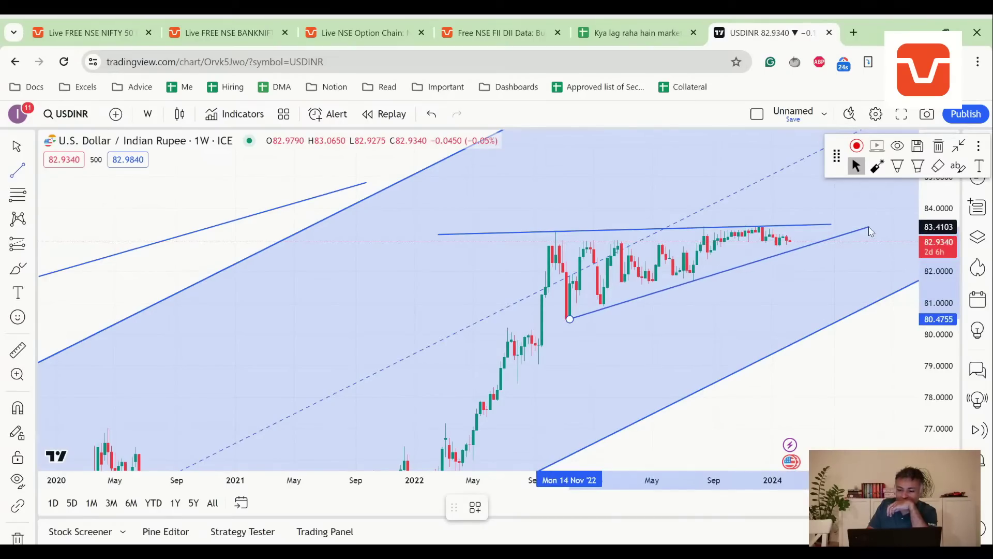
pyautogui.click(873, 226)
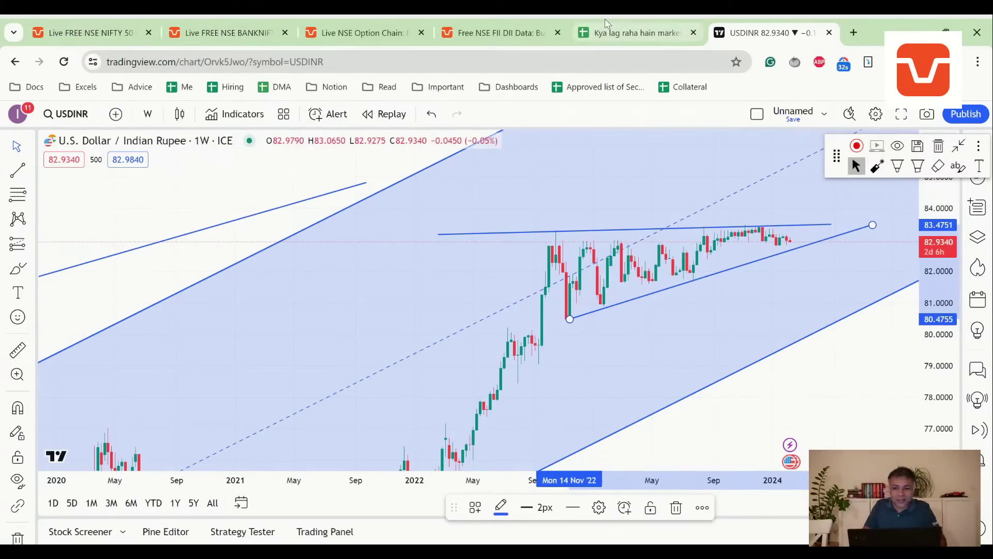
pyautogui.click(621, 32)
pyautogui.scroll(-2, 318, 383)
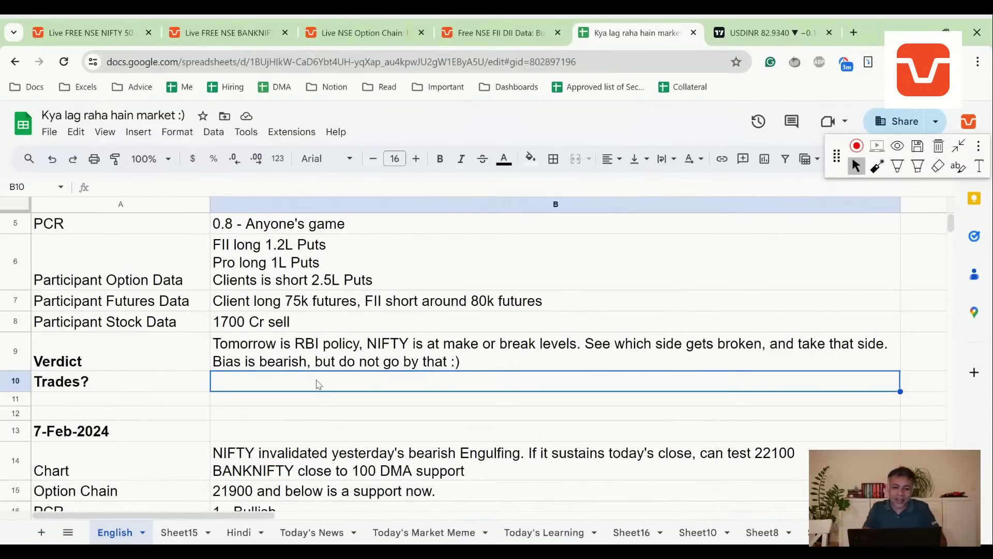
# Select the NIFTY daily chart's price channel and zoom out the time axis to span August through March.
pyautogui.click(88, 32)
pyautogui.click(604, 197)
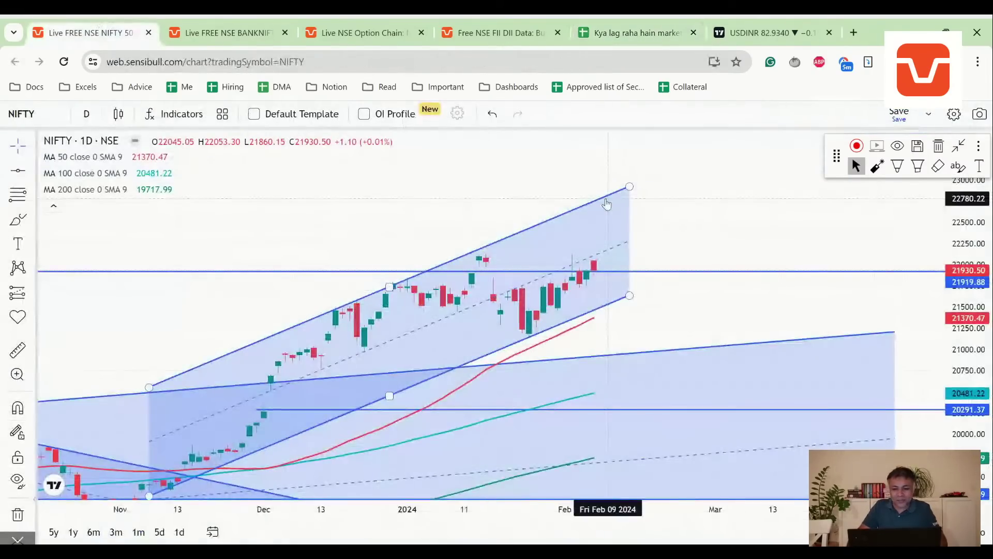
pyautogui.scroll(-3, 605, 199)
pyautogui.scroll(4, 605, 201)
pyautogui.scroll(-1, 606, 203)
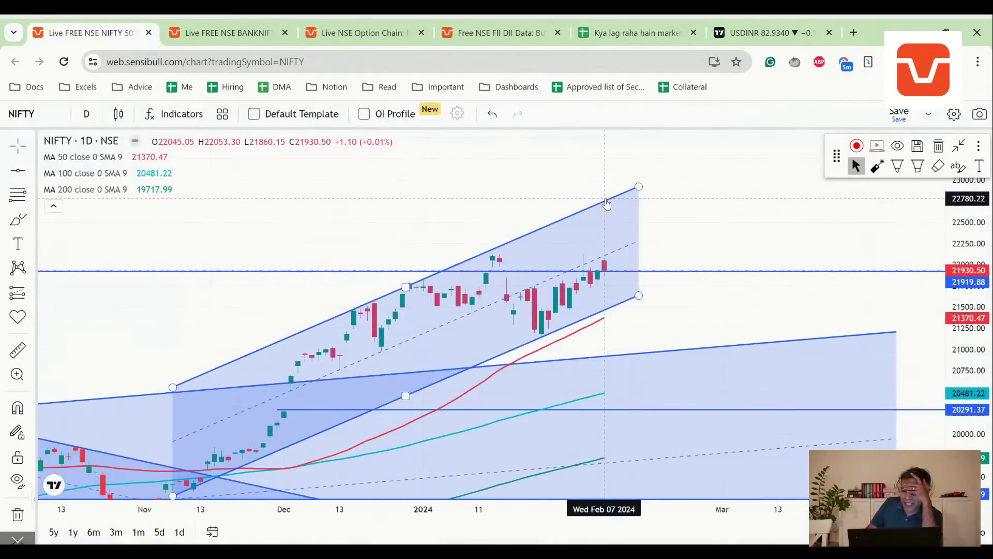
pyautogui.click(609, 264)
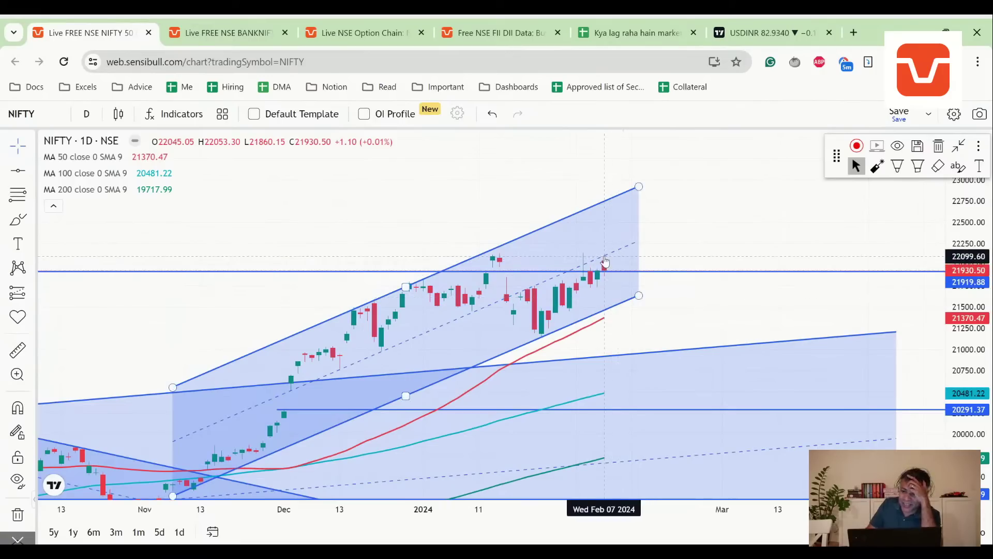
pyautogui.click(605, 260)
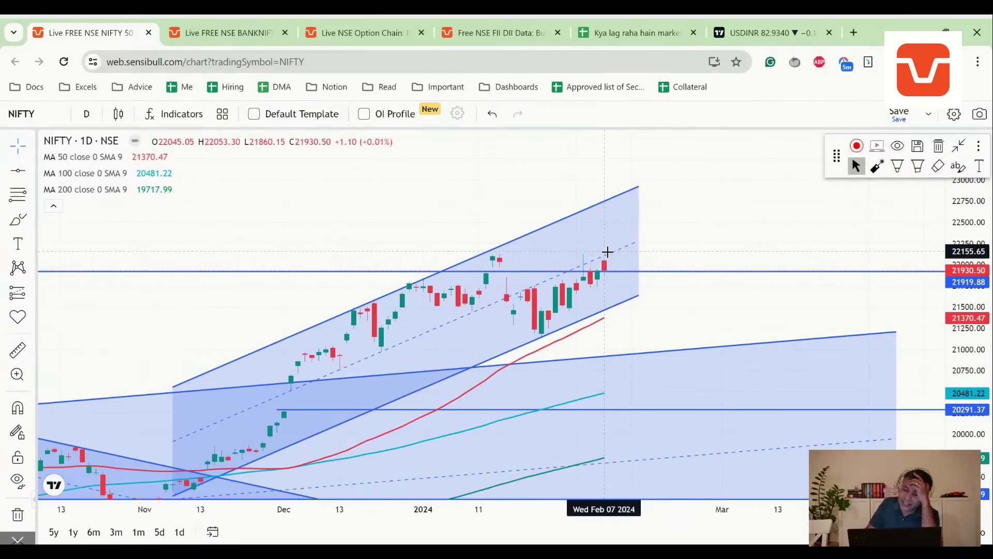
pyautogui.click(608, 261)
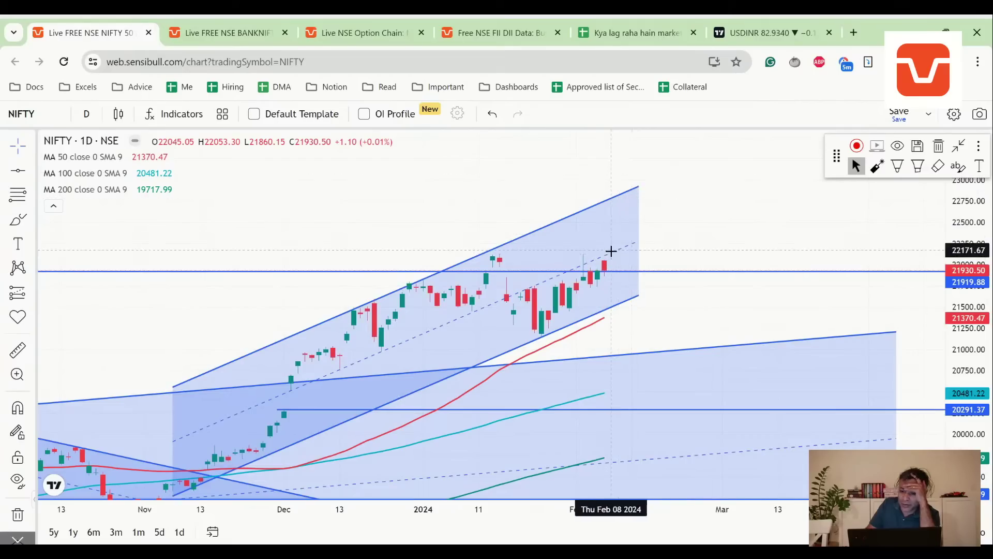
pyautogui.click(621, 306)
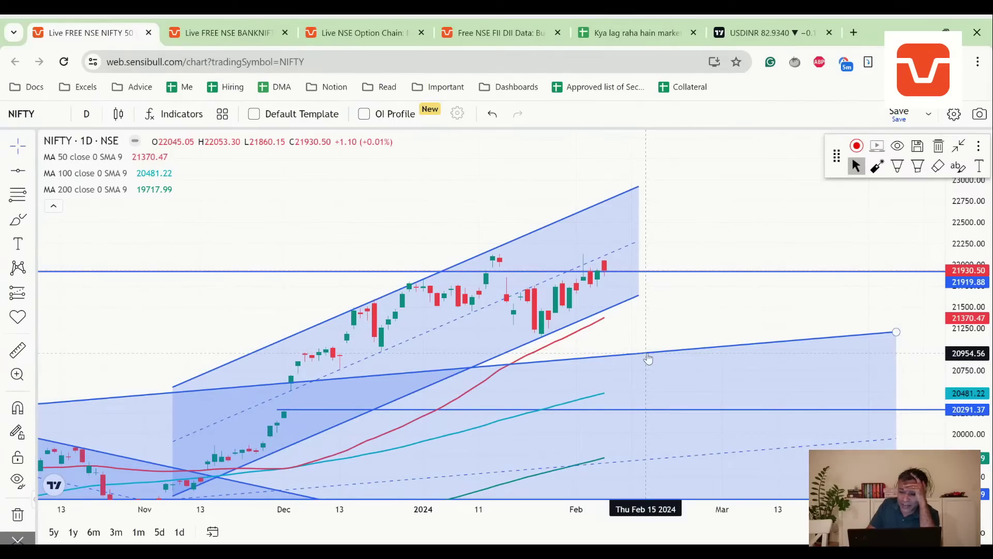
pyautogui.scroll(-1, 648, 355)
pyautogui.scroll(-3, 858, 326)
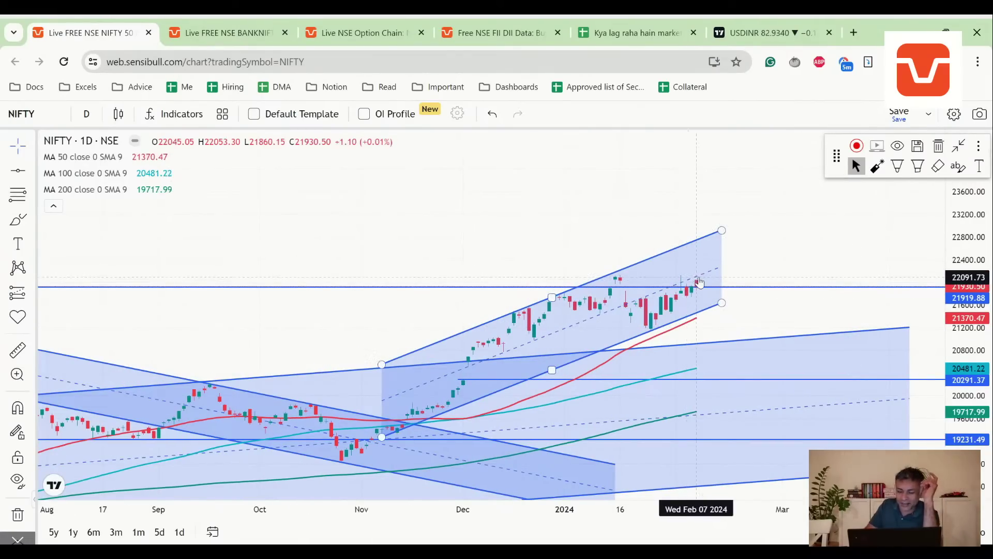
# Load a NIFTY Long Iron Condor from the Others ready-made strategies with the 22 Feb expiry.
pyautogui.click(451, 18)
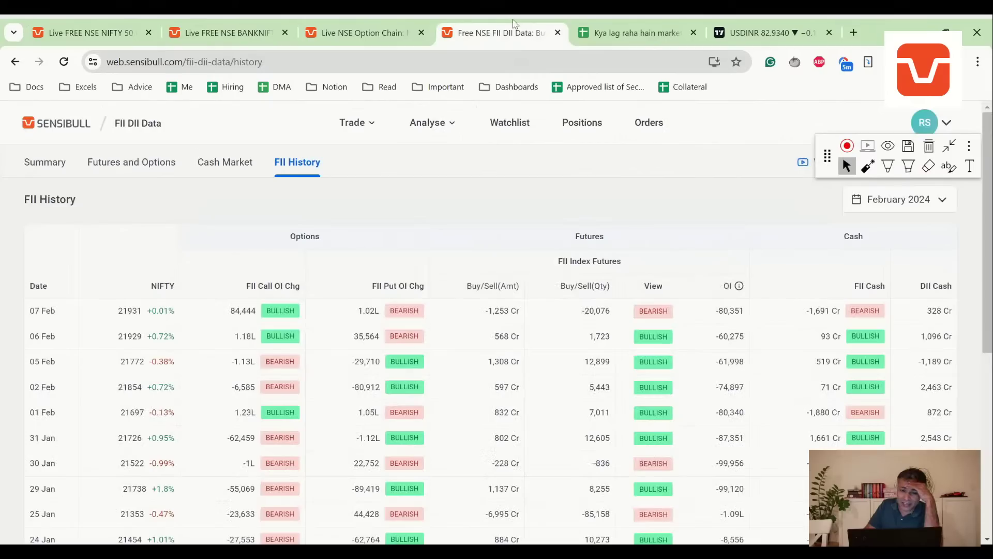
pyautogui.moveTo(351, 123)
pyautogui.click(311, 211)
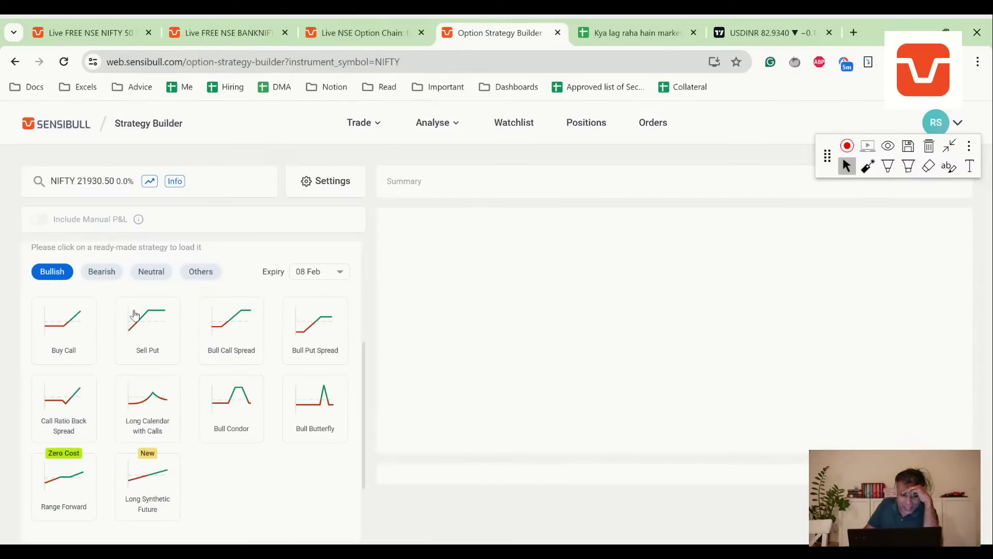
pyautogui.click(162, 278)
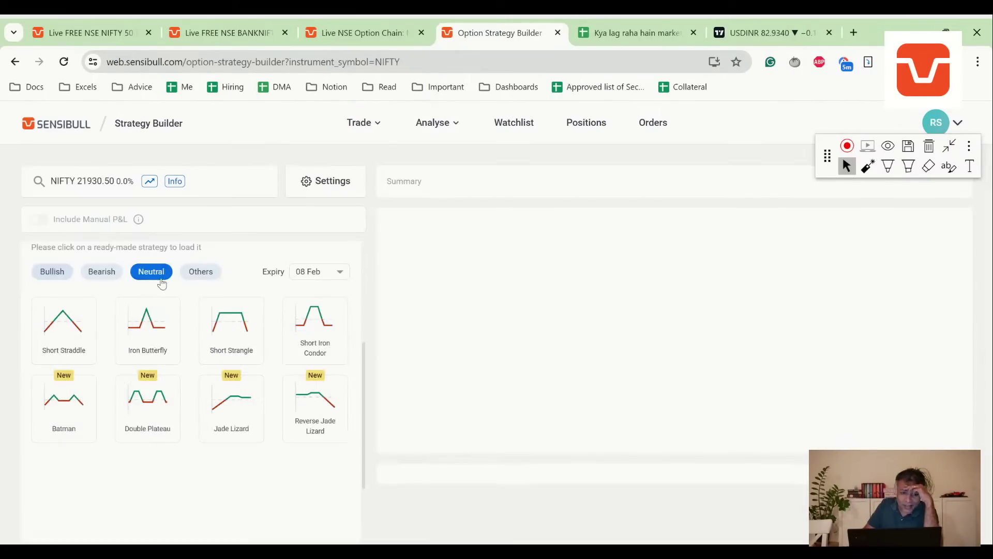
pyautogui.click(203, 275)
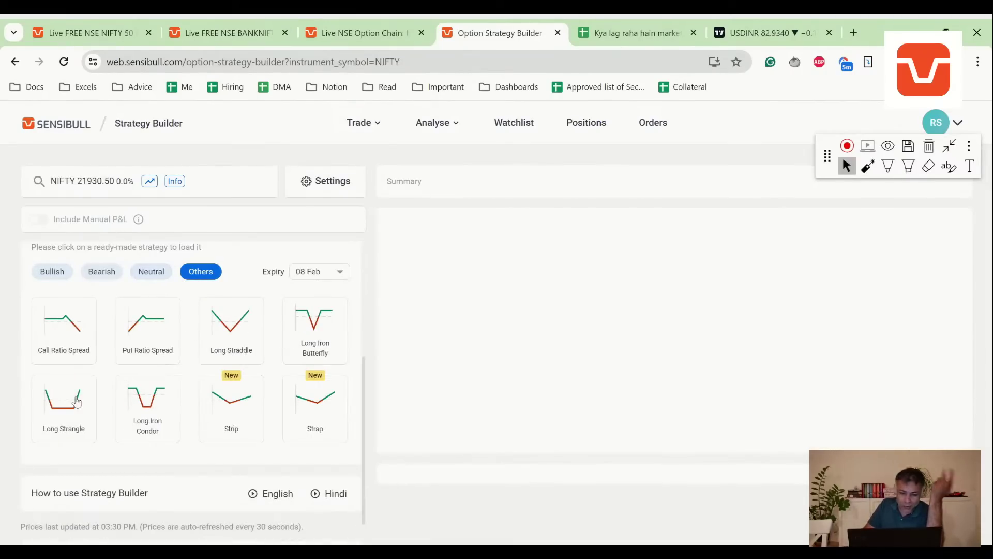
pyautogui.click(164, 398)
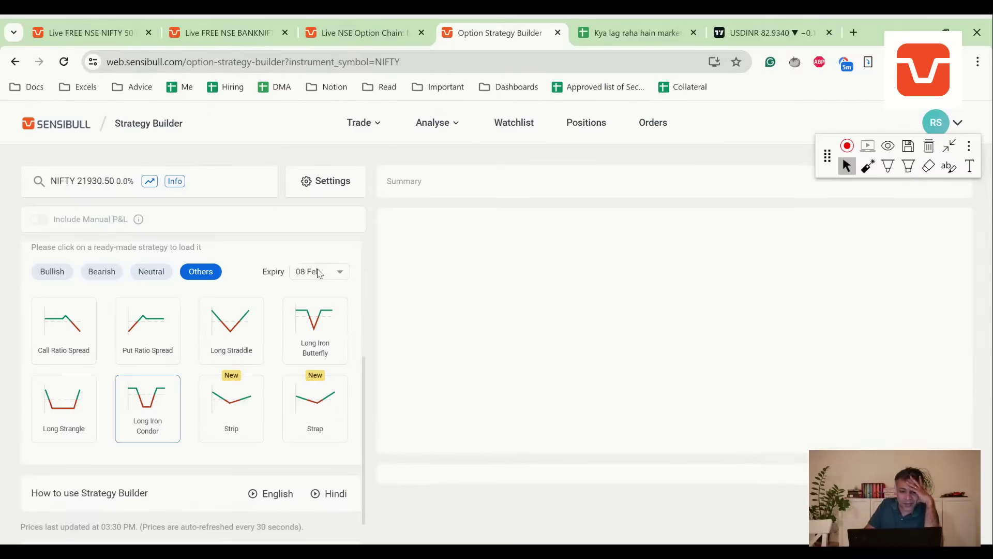
pyautogui.click(318, 271)
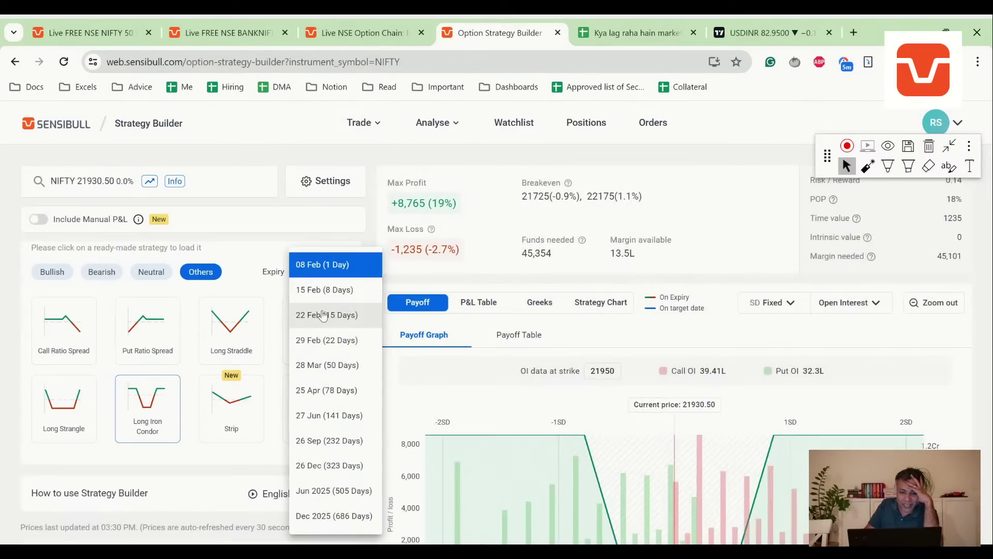
pyautogui.click(327, 315)
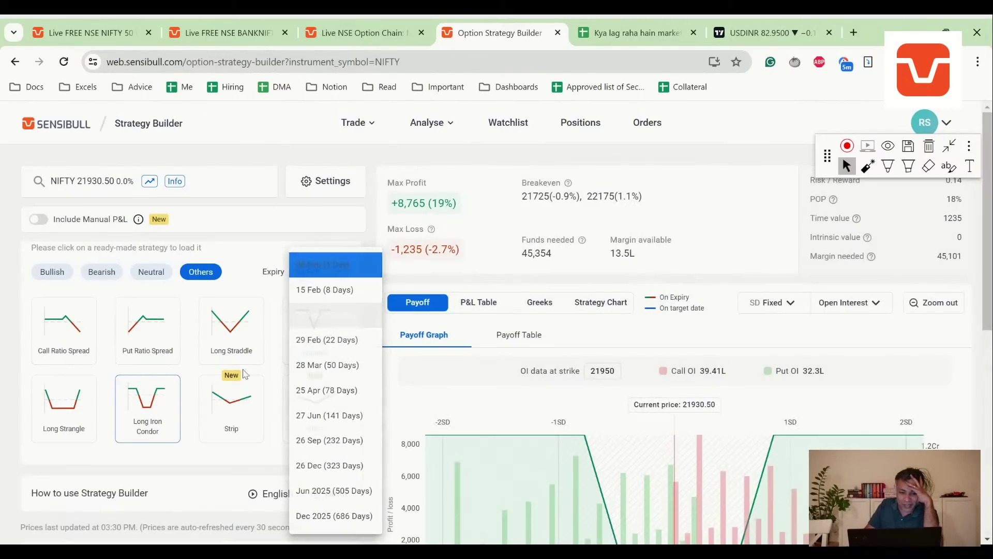
# Reload the Long Iron Condor and view its payoff: +3,855 max profit, -6,145 max loss, 62% POP.
pyautogui.click(155, 422)
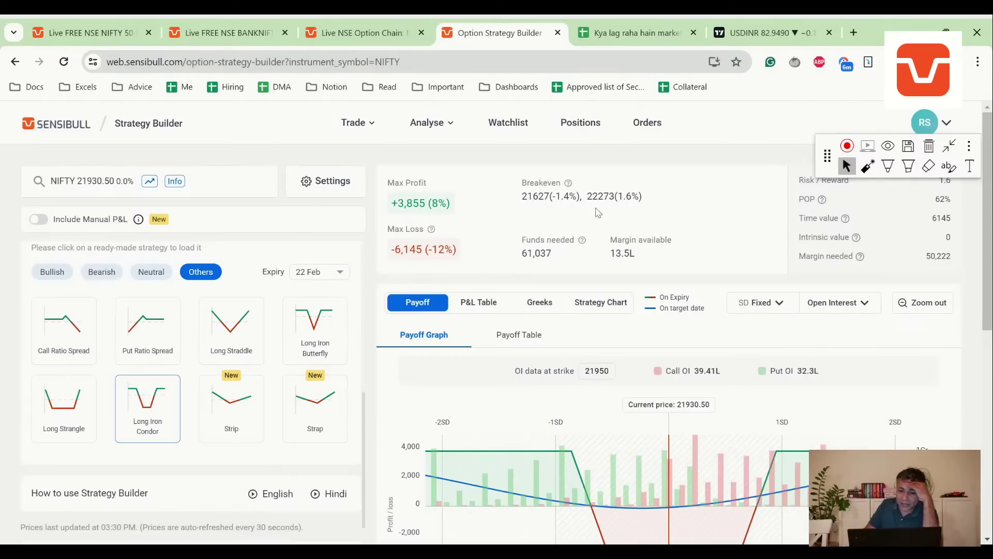
pyautogui.scroll(-1, 626, 331)
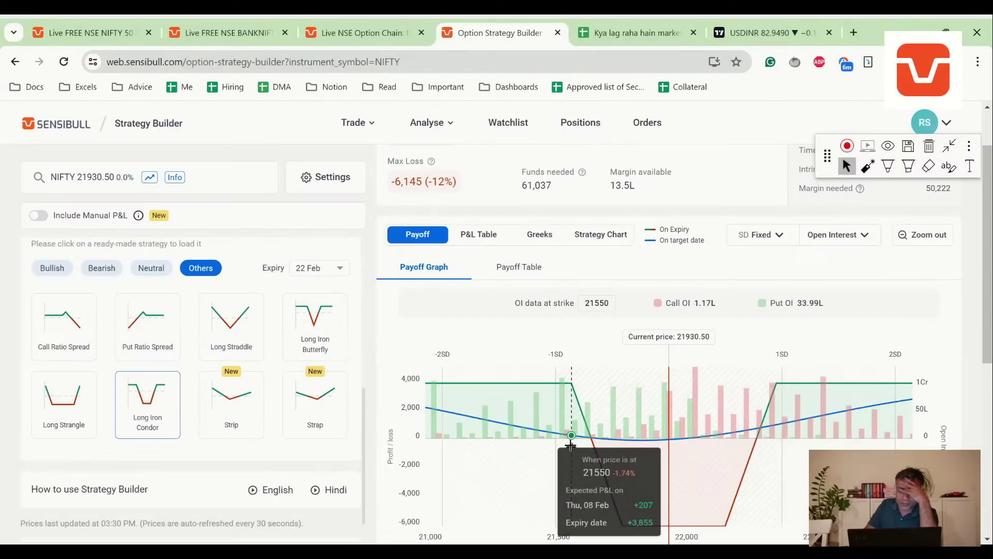
pyautogui.click(321, 346)
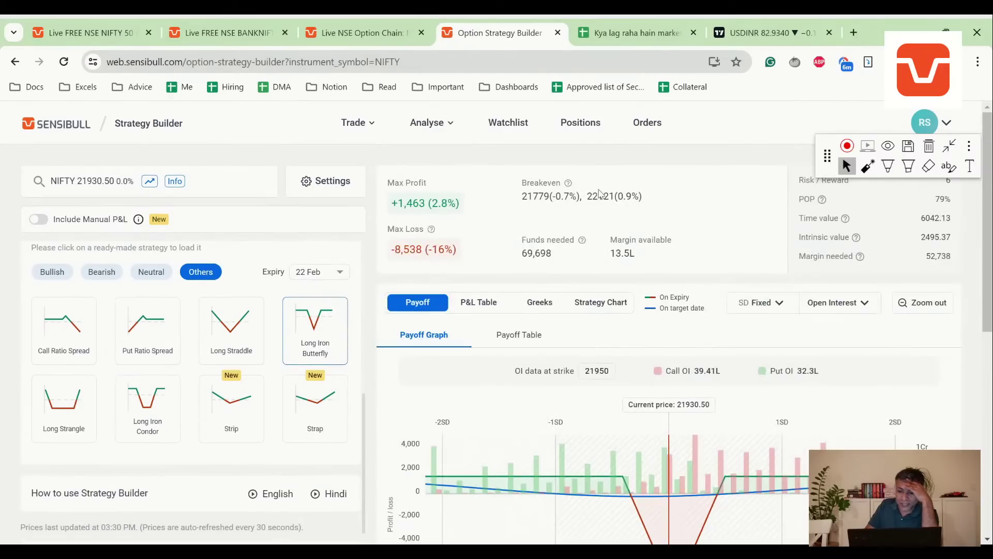
pyautogui.scroll(-3, 549, 221)
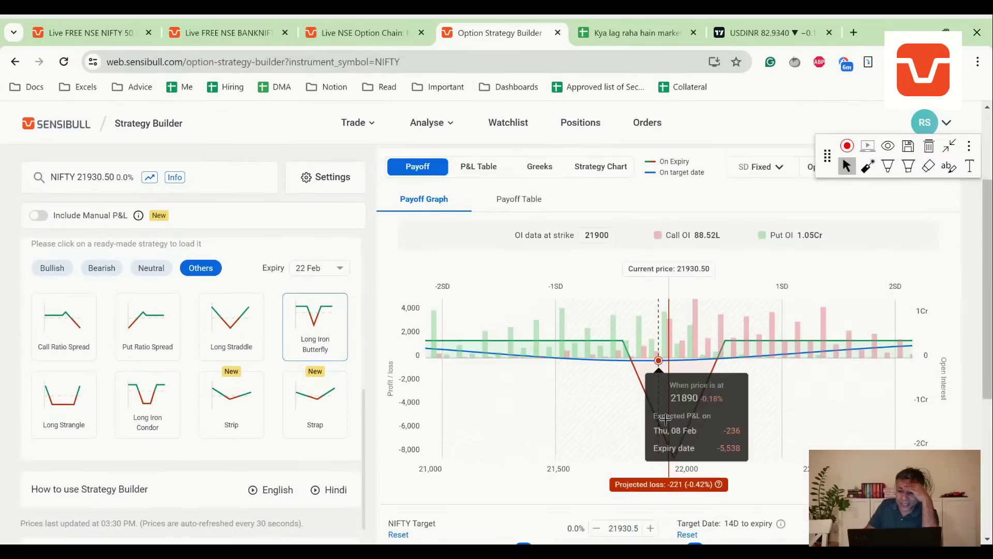
pyautogui.scroll(3, 491, 257)
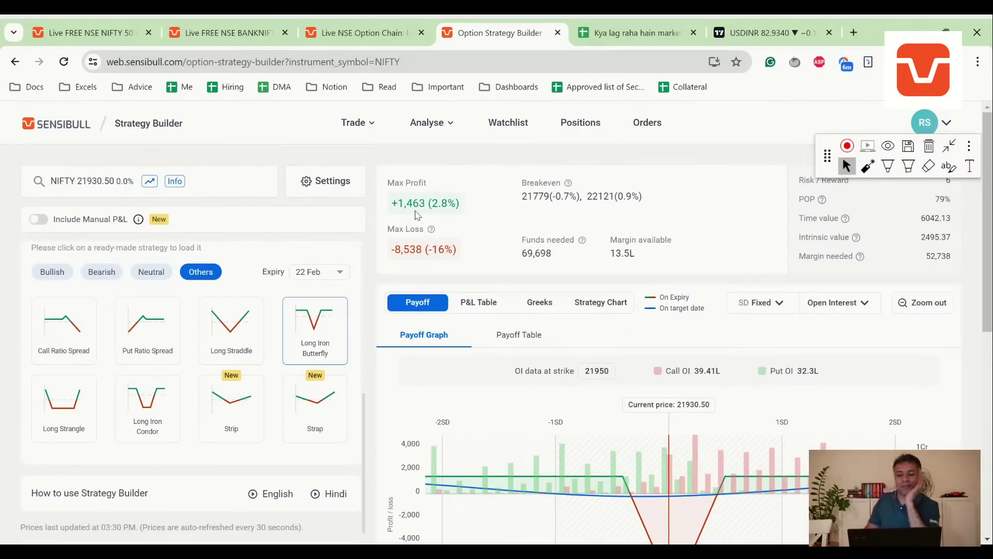
pyautogui.scroll(-3, 415, 264)
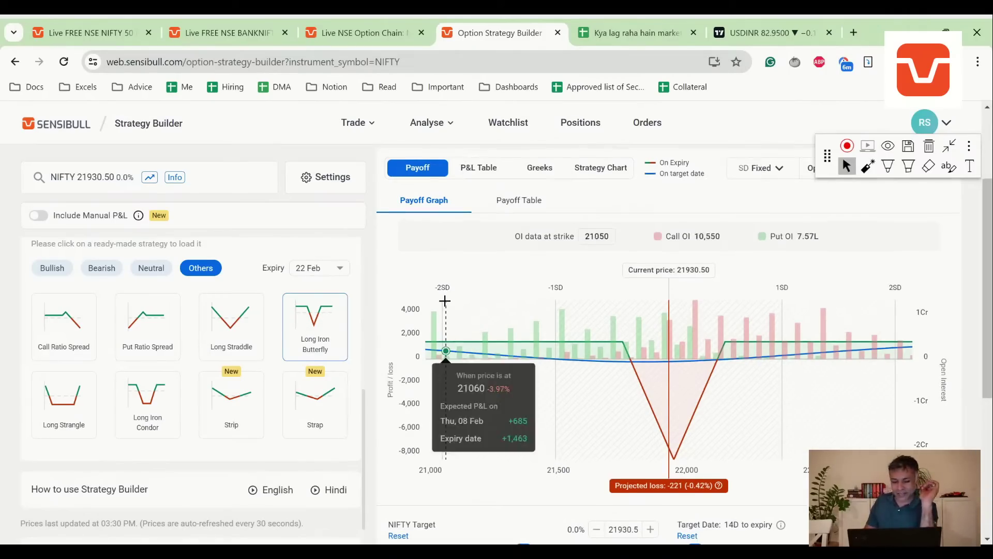
pyautogui.scroll(3, 445, 305)
pyautogui.click(160, 398)
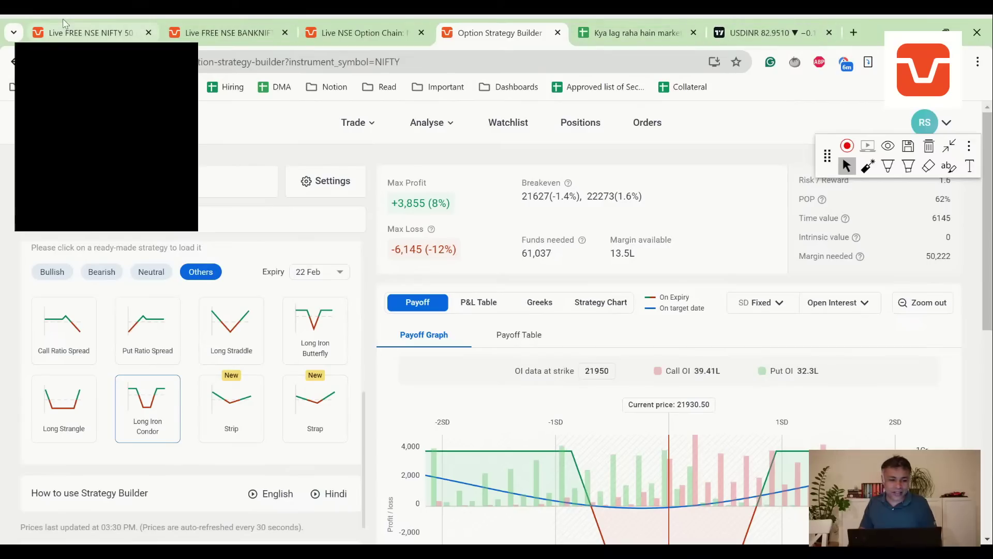
# Move from the BANKNIFTY chart to the NIFTY daily chart, latest candle closing at 21930.50.
pyautogui.click(363, 32)
pyautogui.click(226, 28)
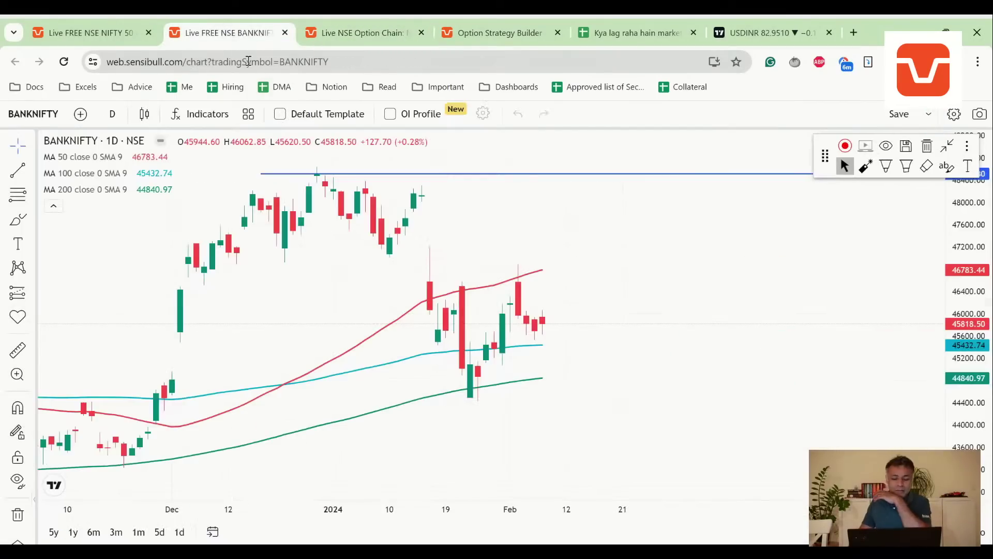
pyautogui.hotkey('ctrl', 'pageup')
pyautogui.scroll(2, 712, 335)
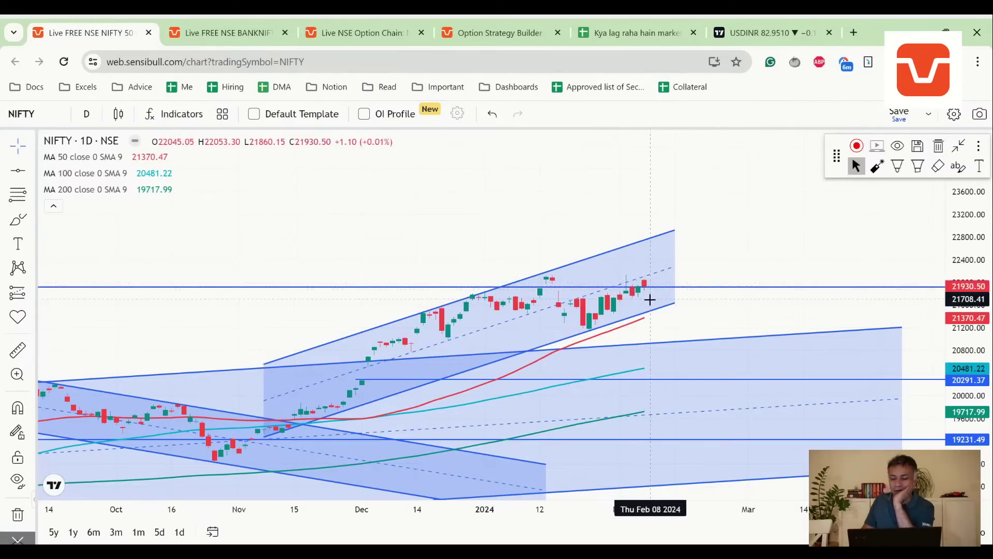
# Zoom the NIFTY daily chart's price and time axes to inspect the recent candles within the parallel channel.
pyautogui.moveTo(961, 323); pyautogui.dragTo(961, 304)
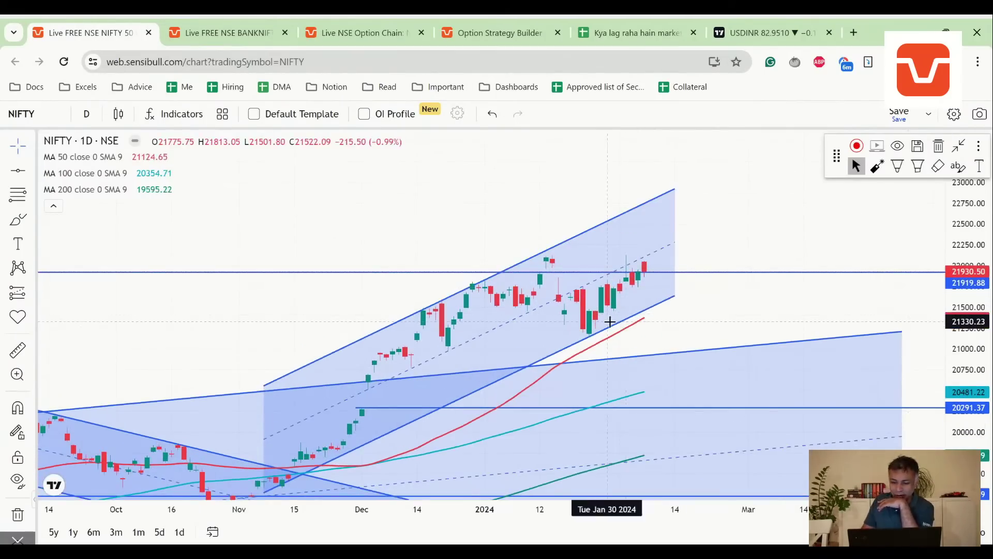
pyautogui.scroll(2, 603, 321)
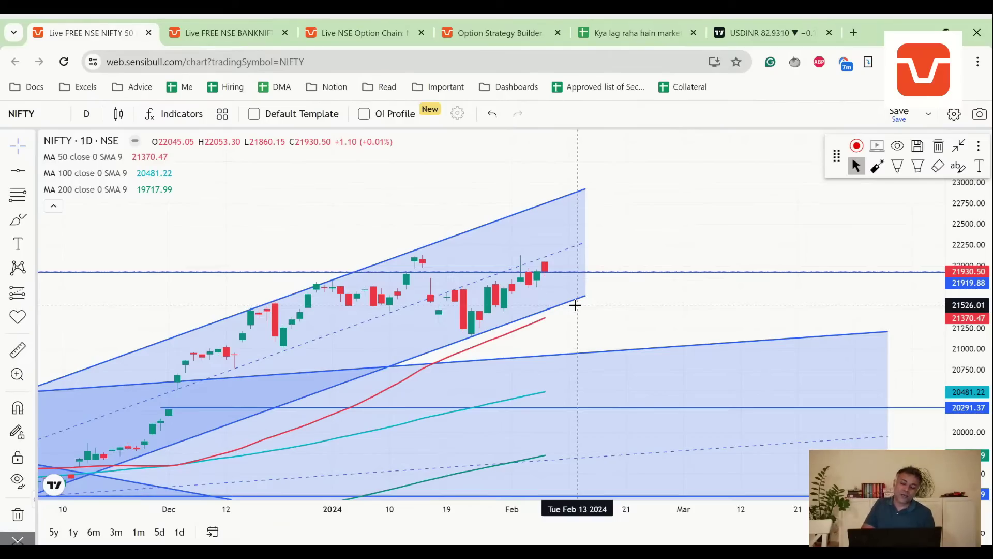
pyautogui.click(538, 265)
pyautogui.click(550, 273)
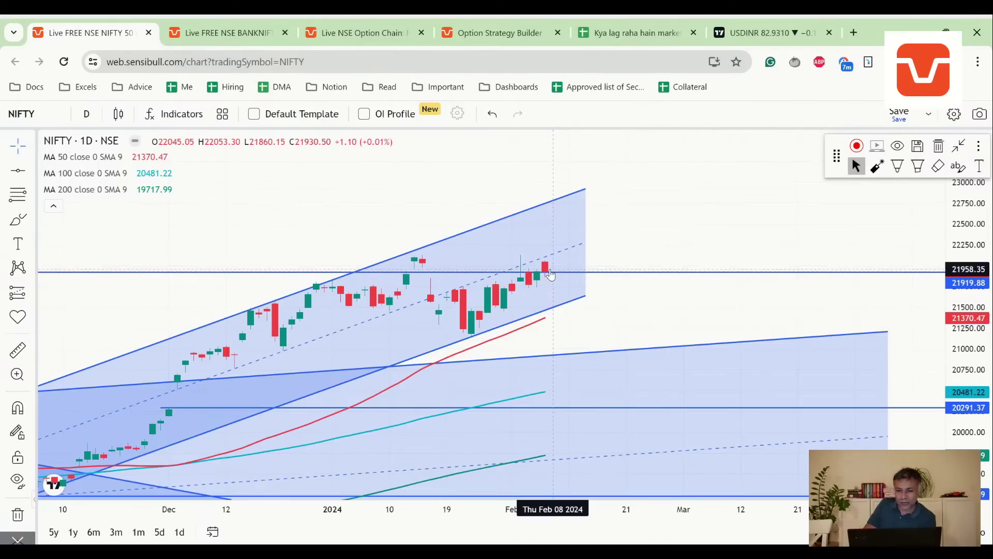
pyautogui.scroll(-3, 550, 273)
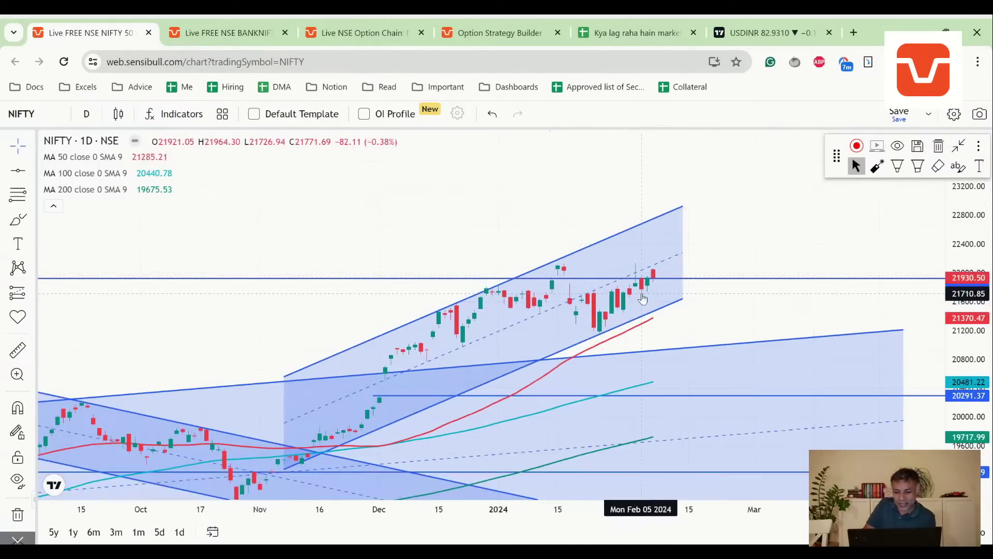
pyautogui.scroll(2, 634, 286)
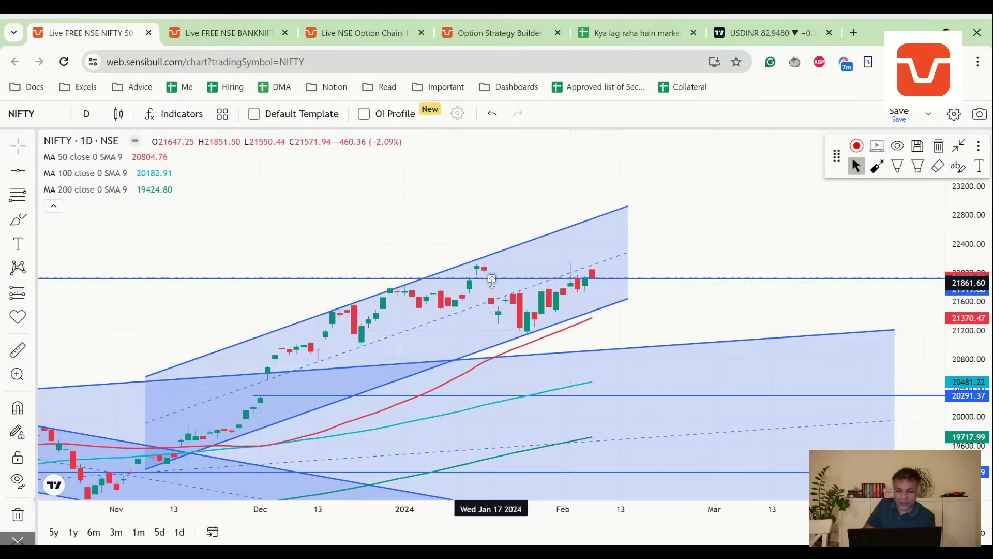
pyautogui.click(573, 279)
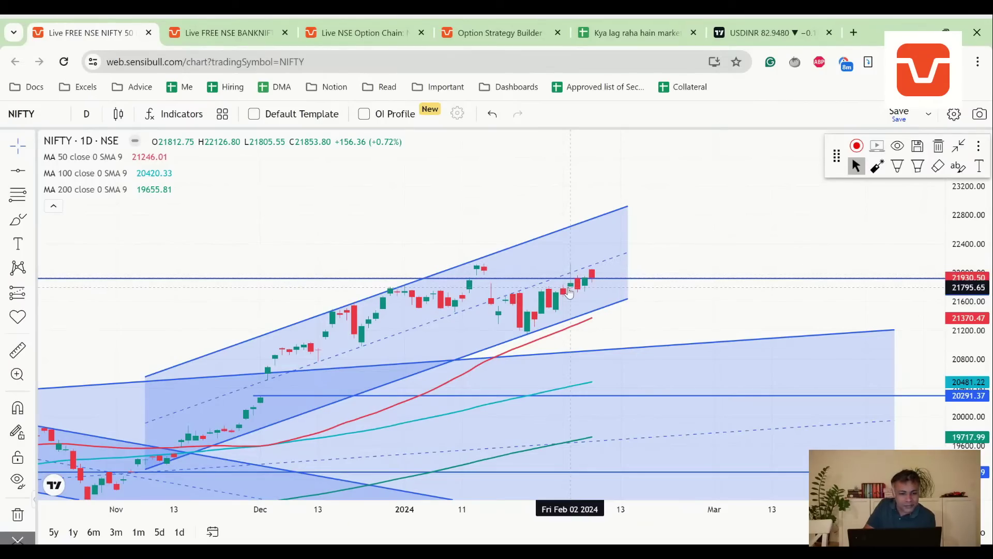
pyautogui.scroll(-3, 569, 293)
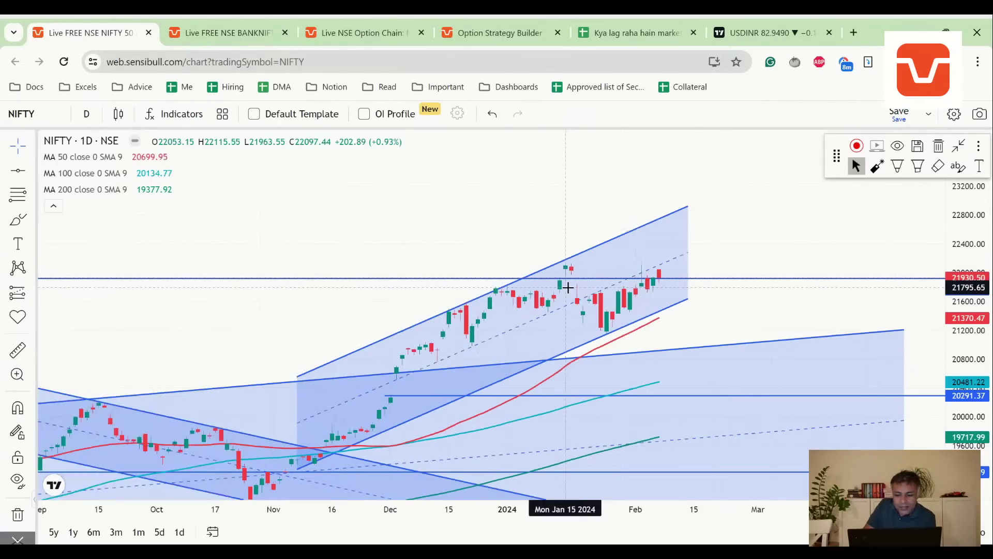
pyautogui.scroll(3, 588, 293)
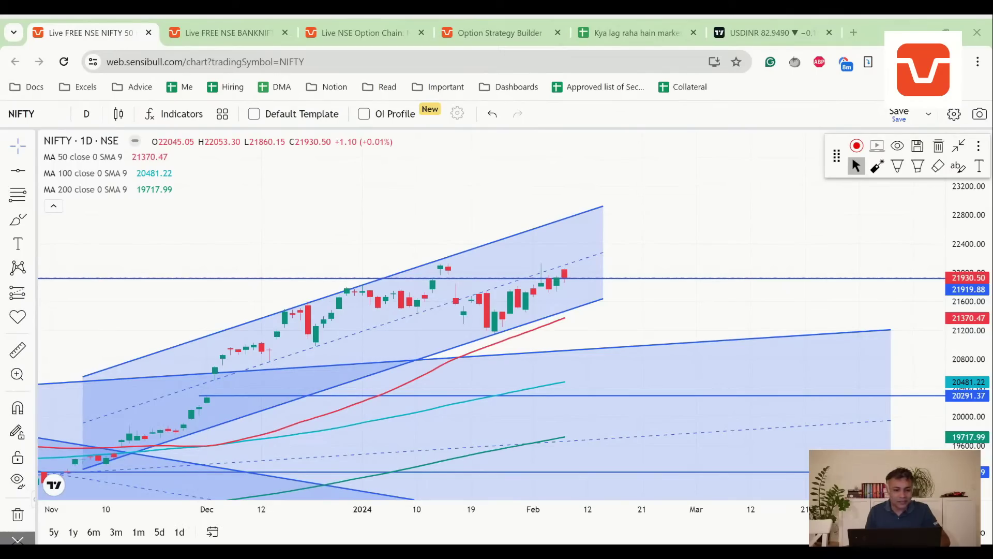
# Switch the NIFTY chart to 1-week candles and stretch its price scale.
pyautogui.click(86, 114)
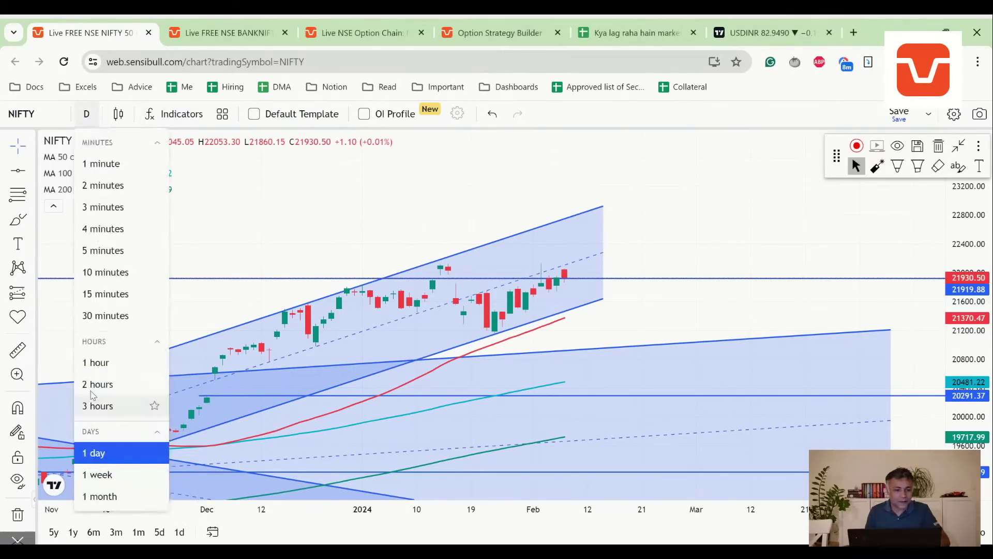
pyautogui.click(92, 474)
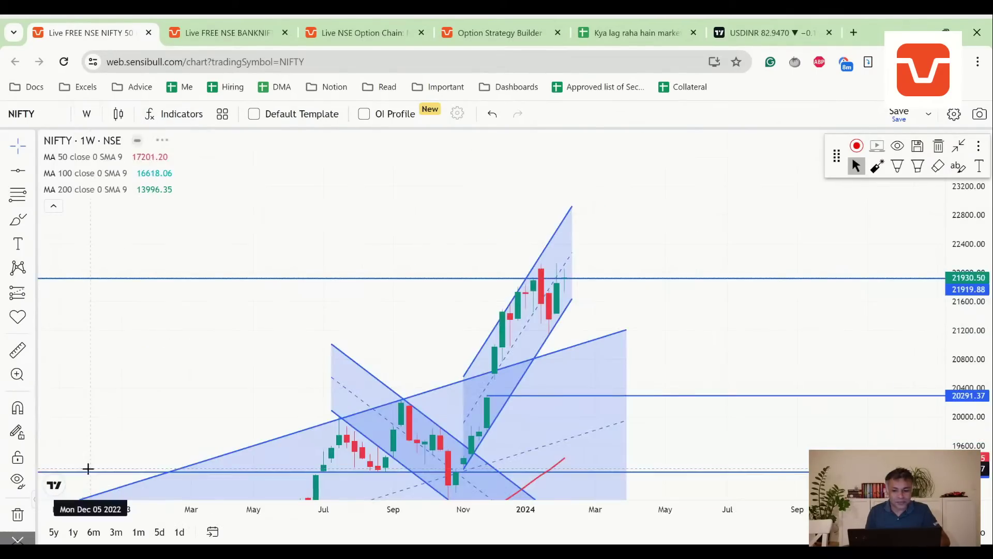
pyautogui.scroll(3, 592, 370)
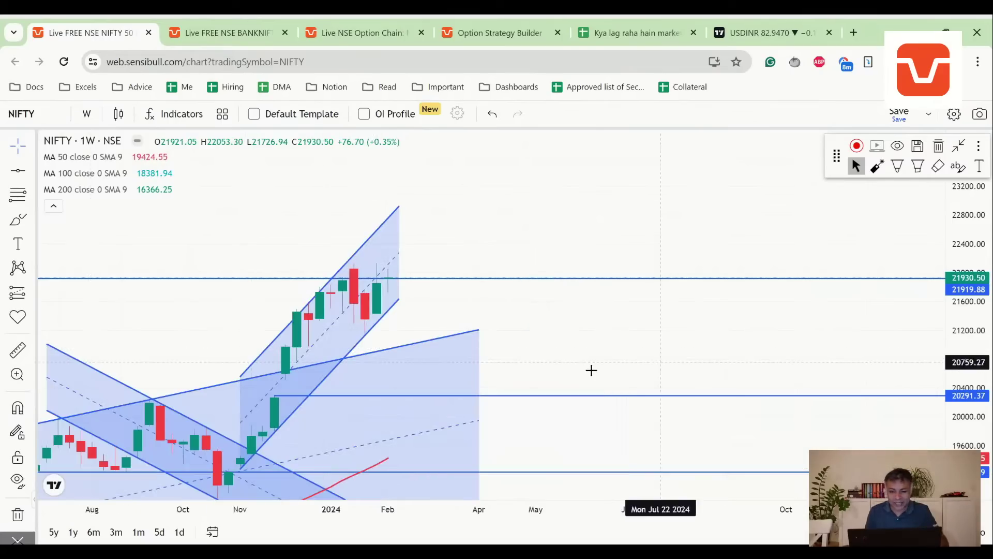
pyautogui.moveTo(968, 334); pyautogui.dragTo(967, 261)
# Open the BANKNIFTY chart and set it to 1-week candles.
pyautogui.click(227, 33)
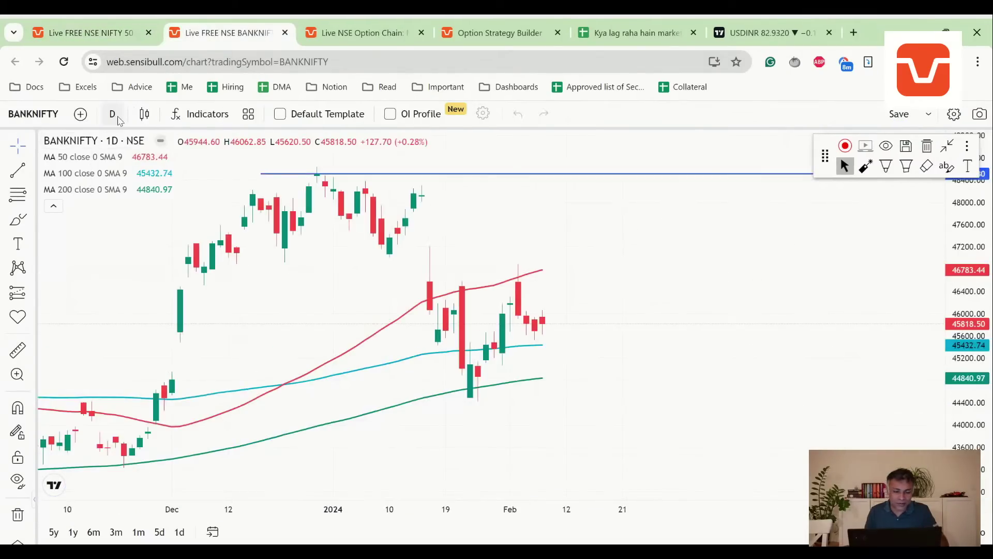
pyautogui.click(113, 114)
pyautogui.click(127, 481)
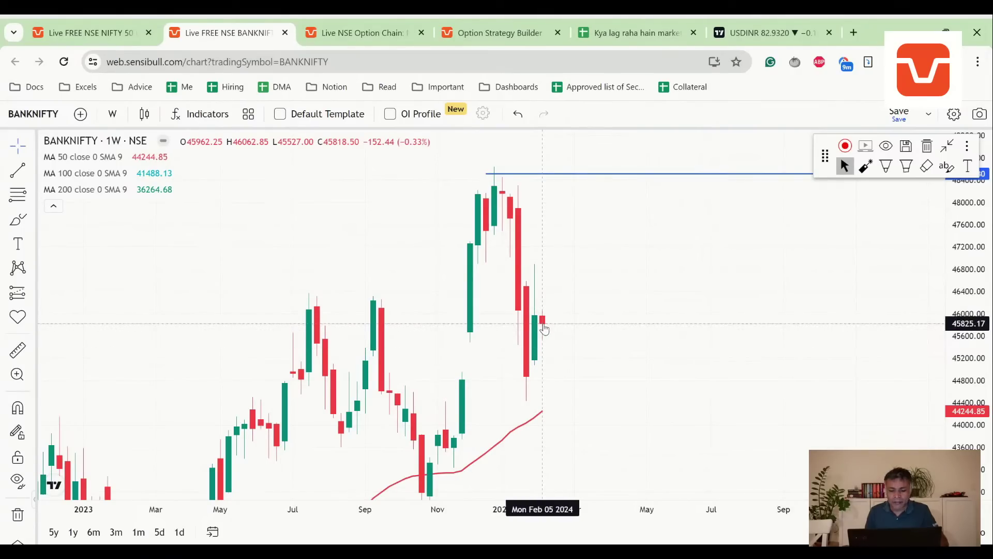
pyautogui.click(841, 155)
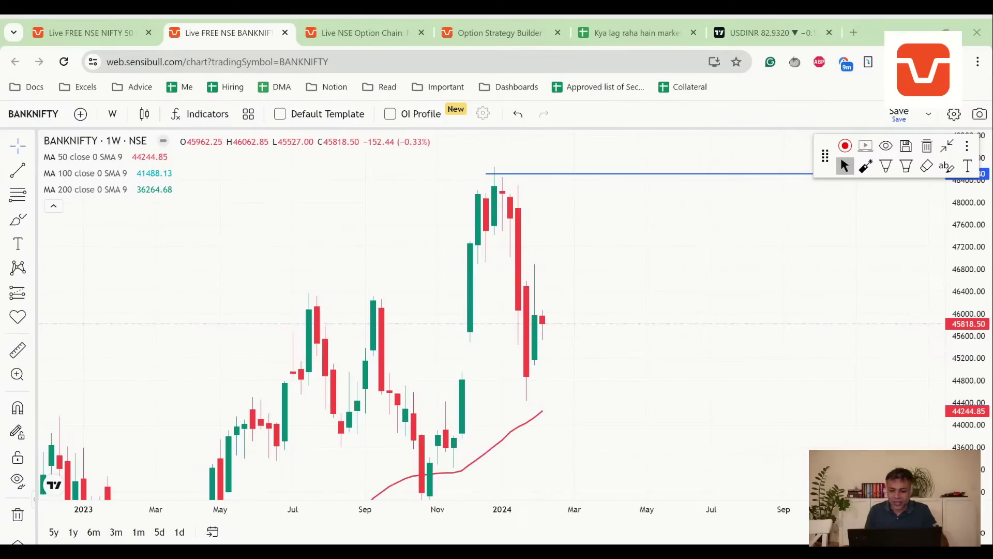